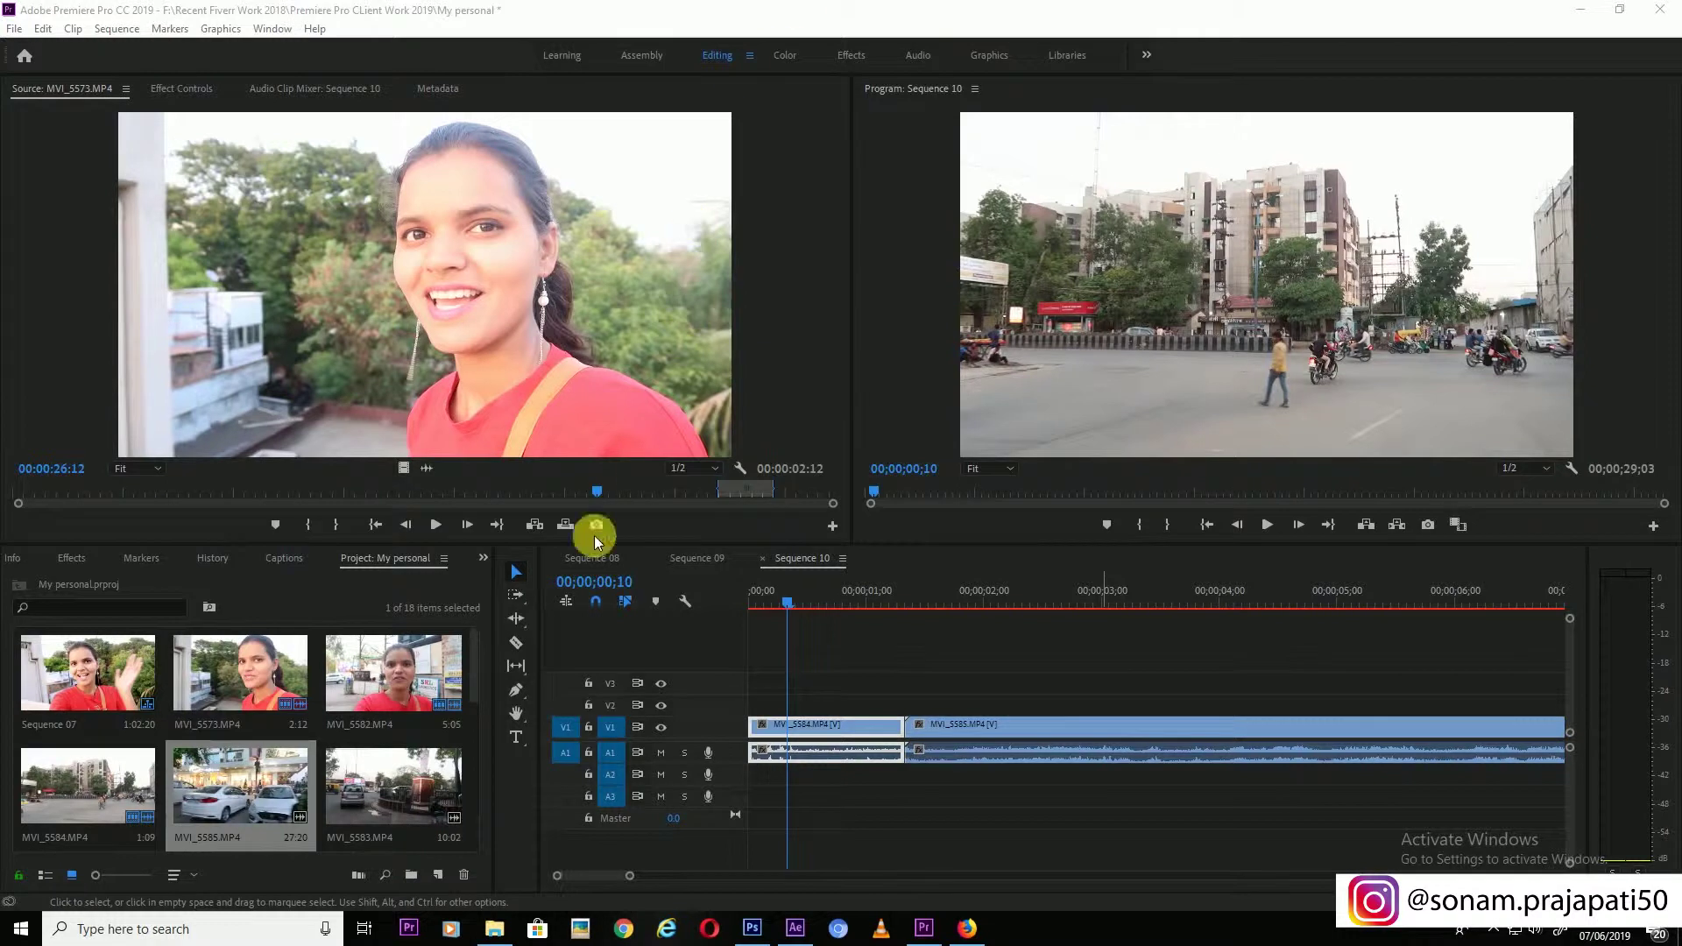
Step: Add a title reading 'Indore Madya Pradesh' over the street video and select its text
left_click(516, 738)
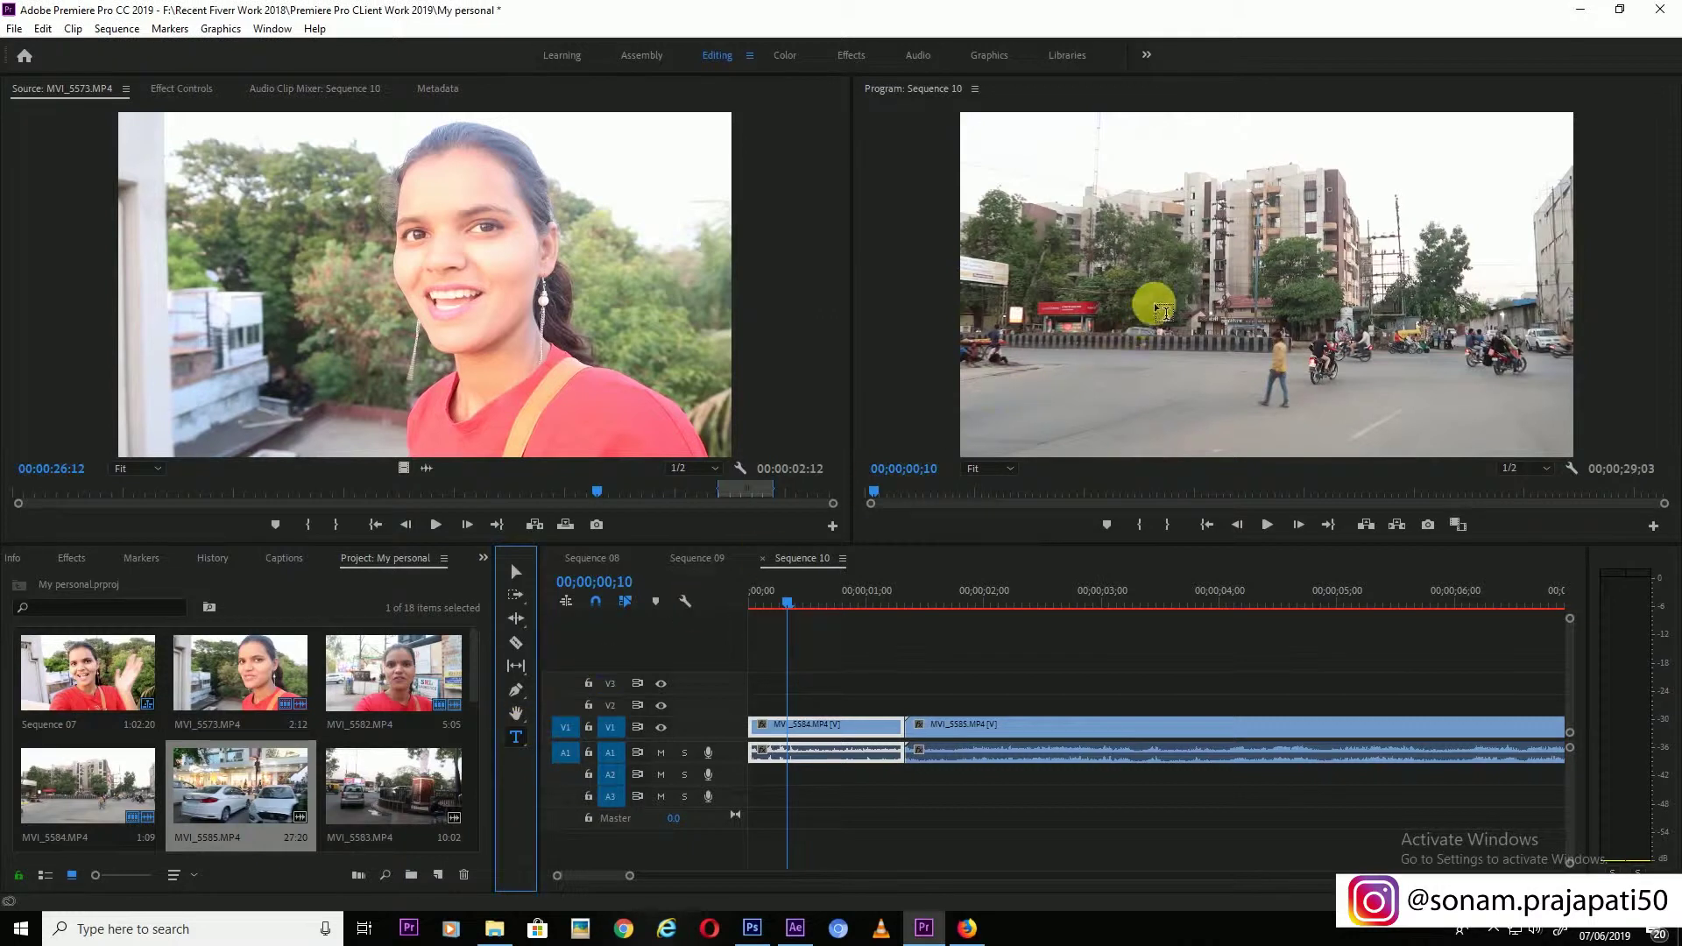
left_click(1073, 423)
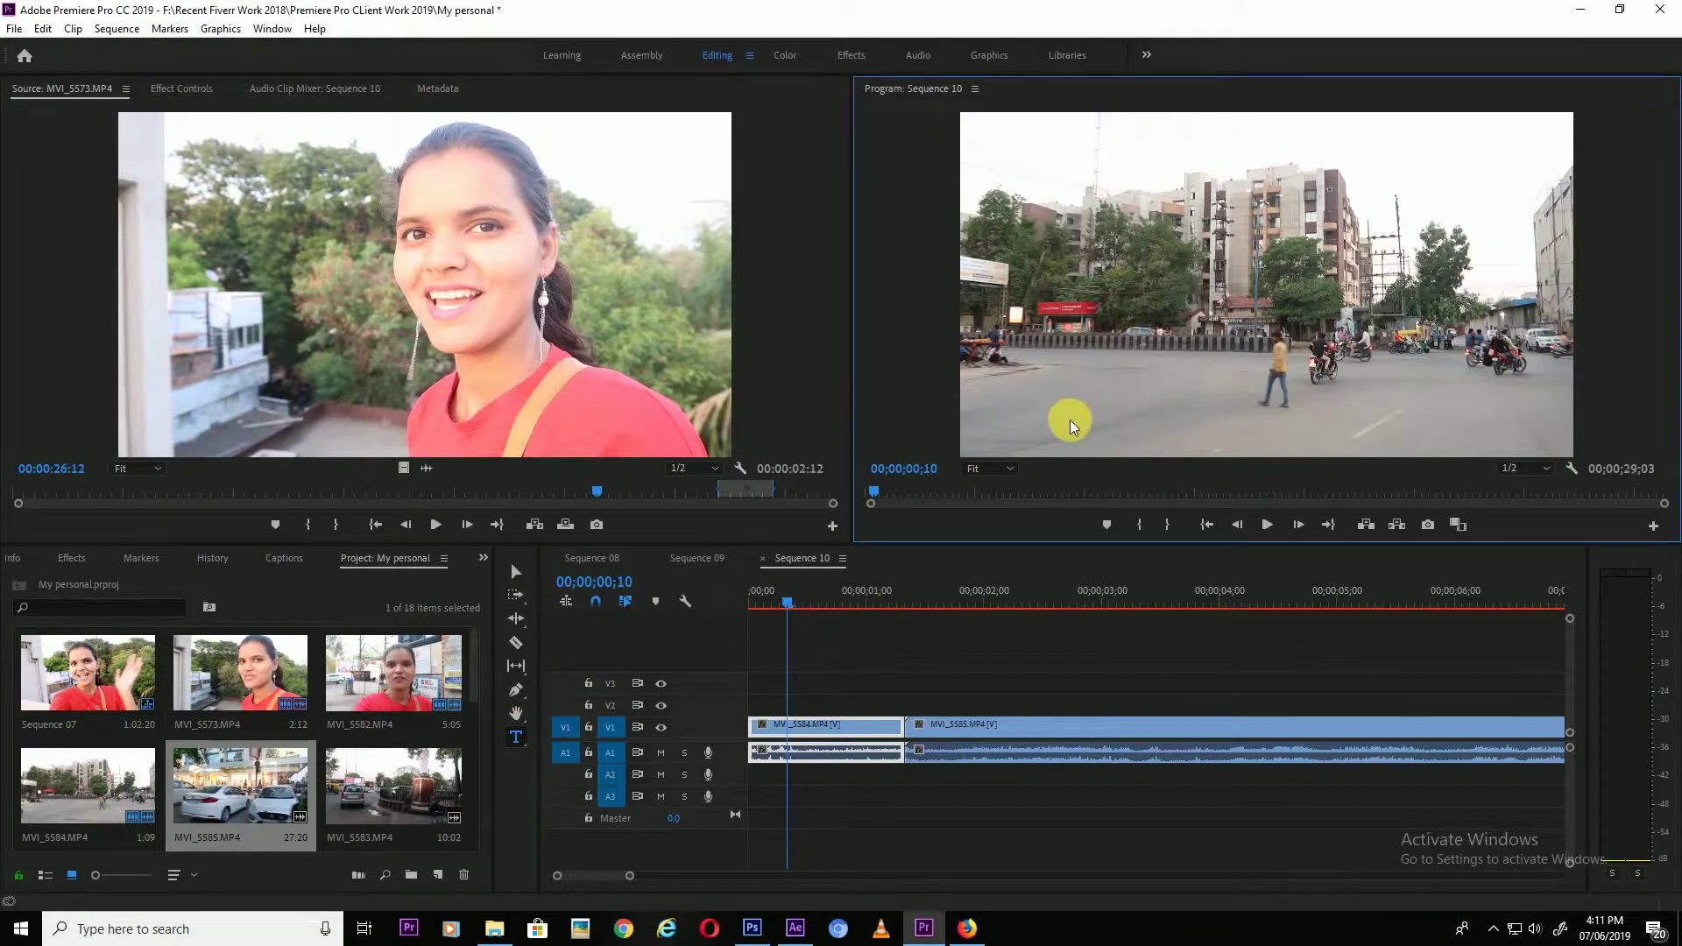
left_click(1073, 427)
type("Indore Madya Pradesh")
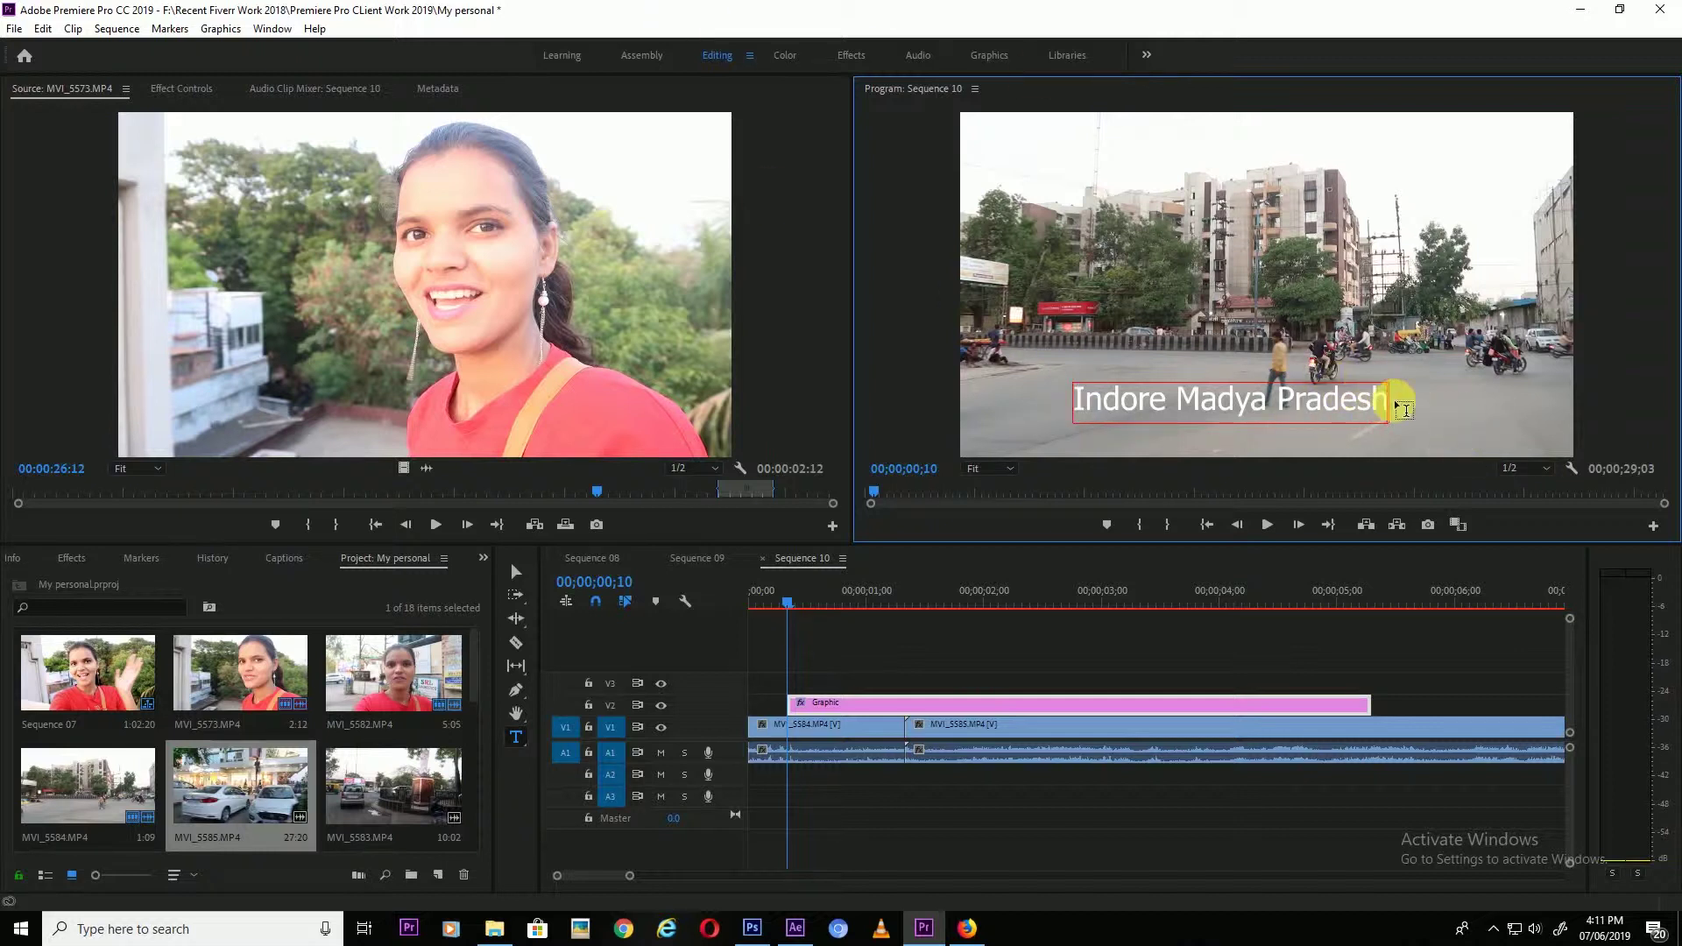
left_click_drag(1387, 405, 1323, 406)
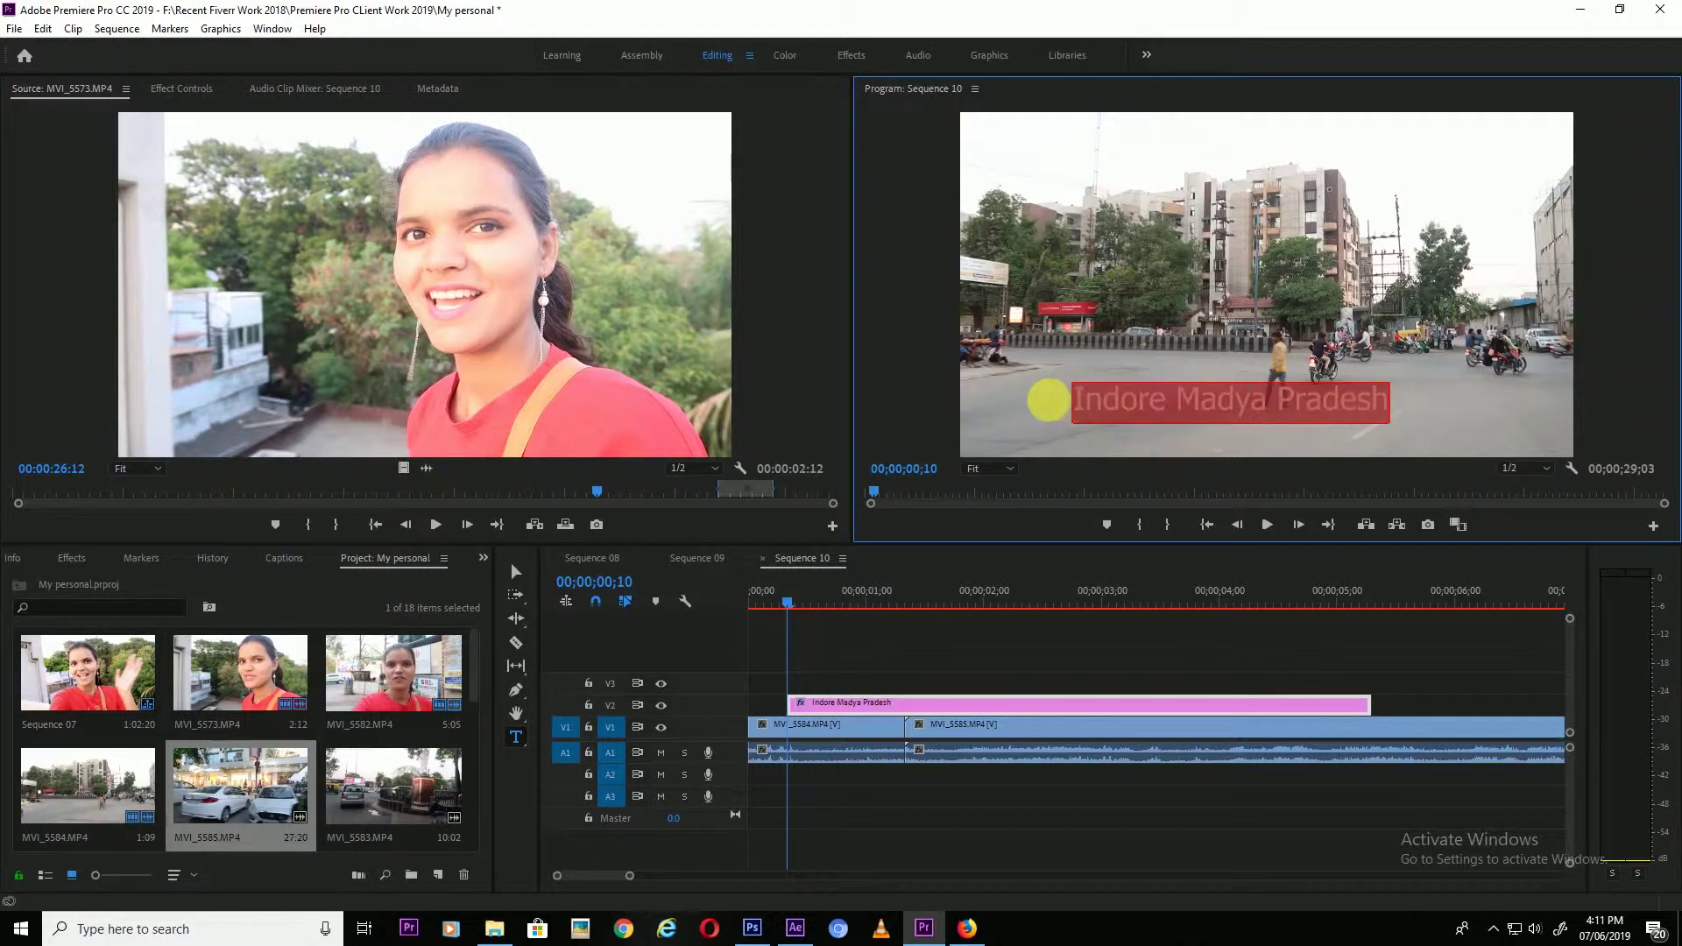
left_click_drag(1323, 405, 1064, 411)
Step: In Effect Controls, keep the title font as Tahoma Regular at size 100
left_click(181, 88)
scroll(131, 394, "down", 1)
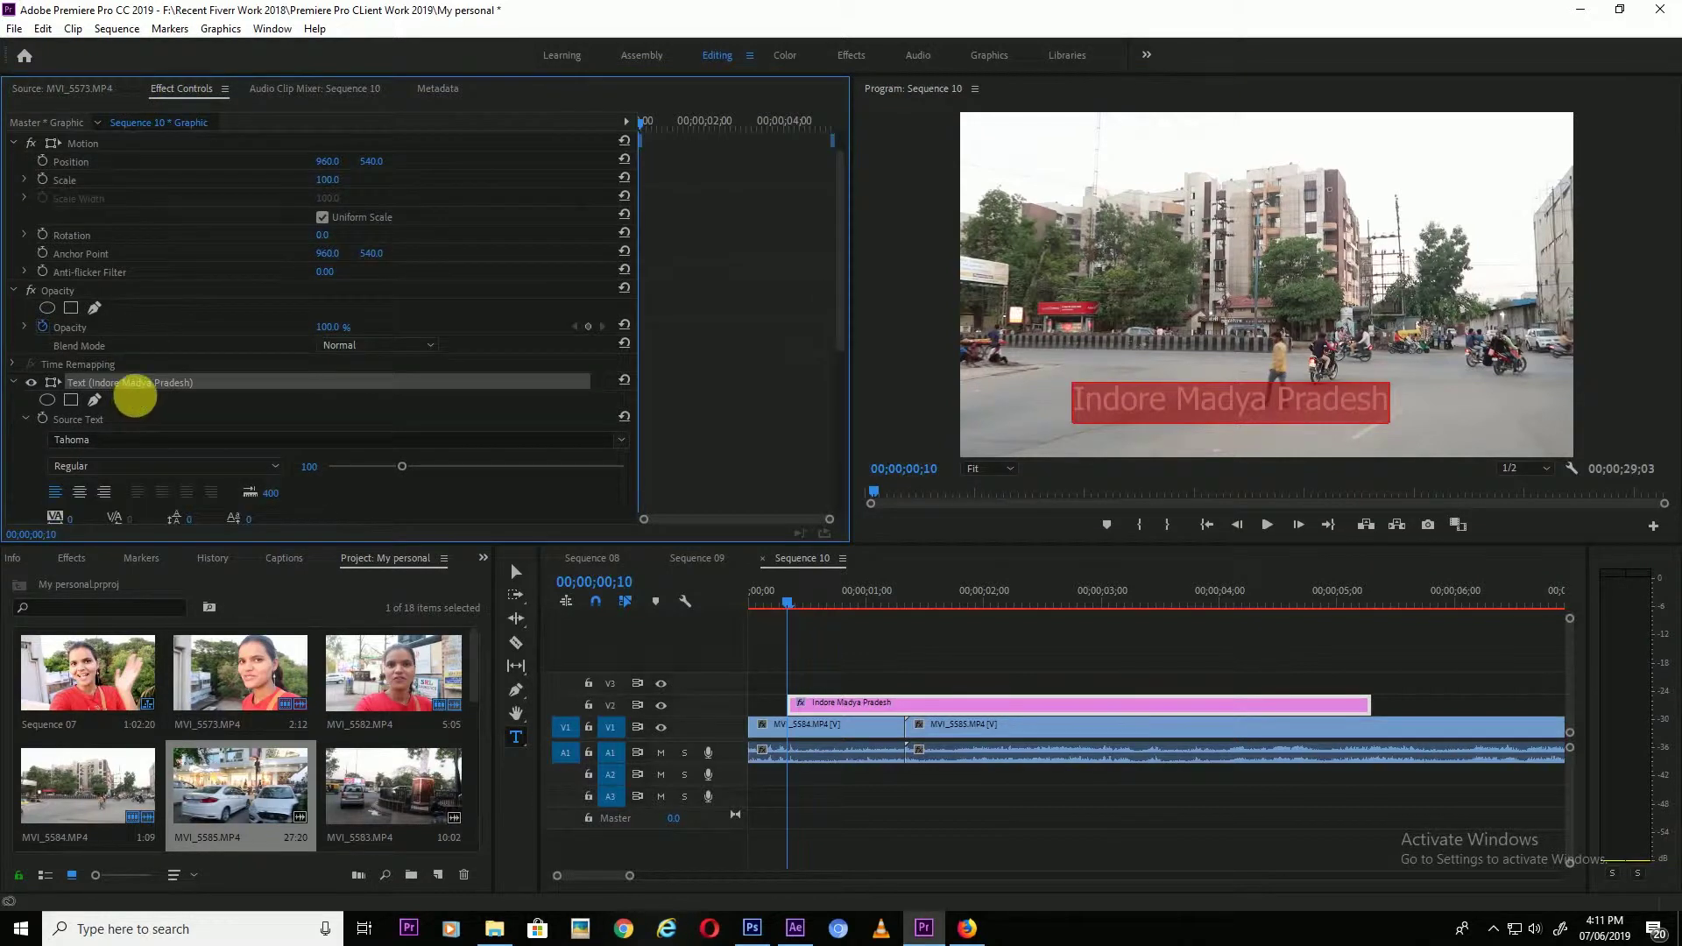
scroll(166, 403, "down", 2)
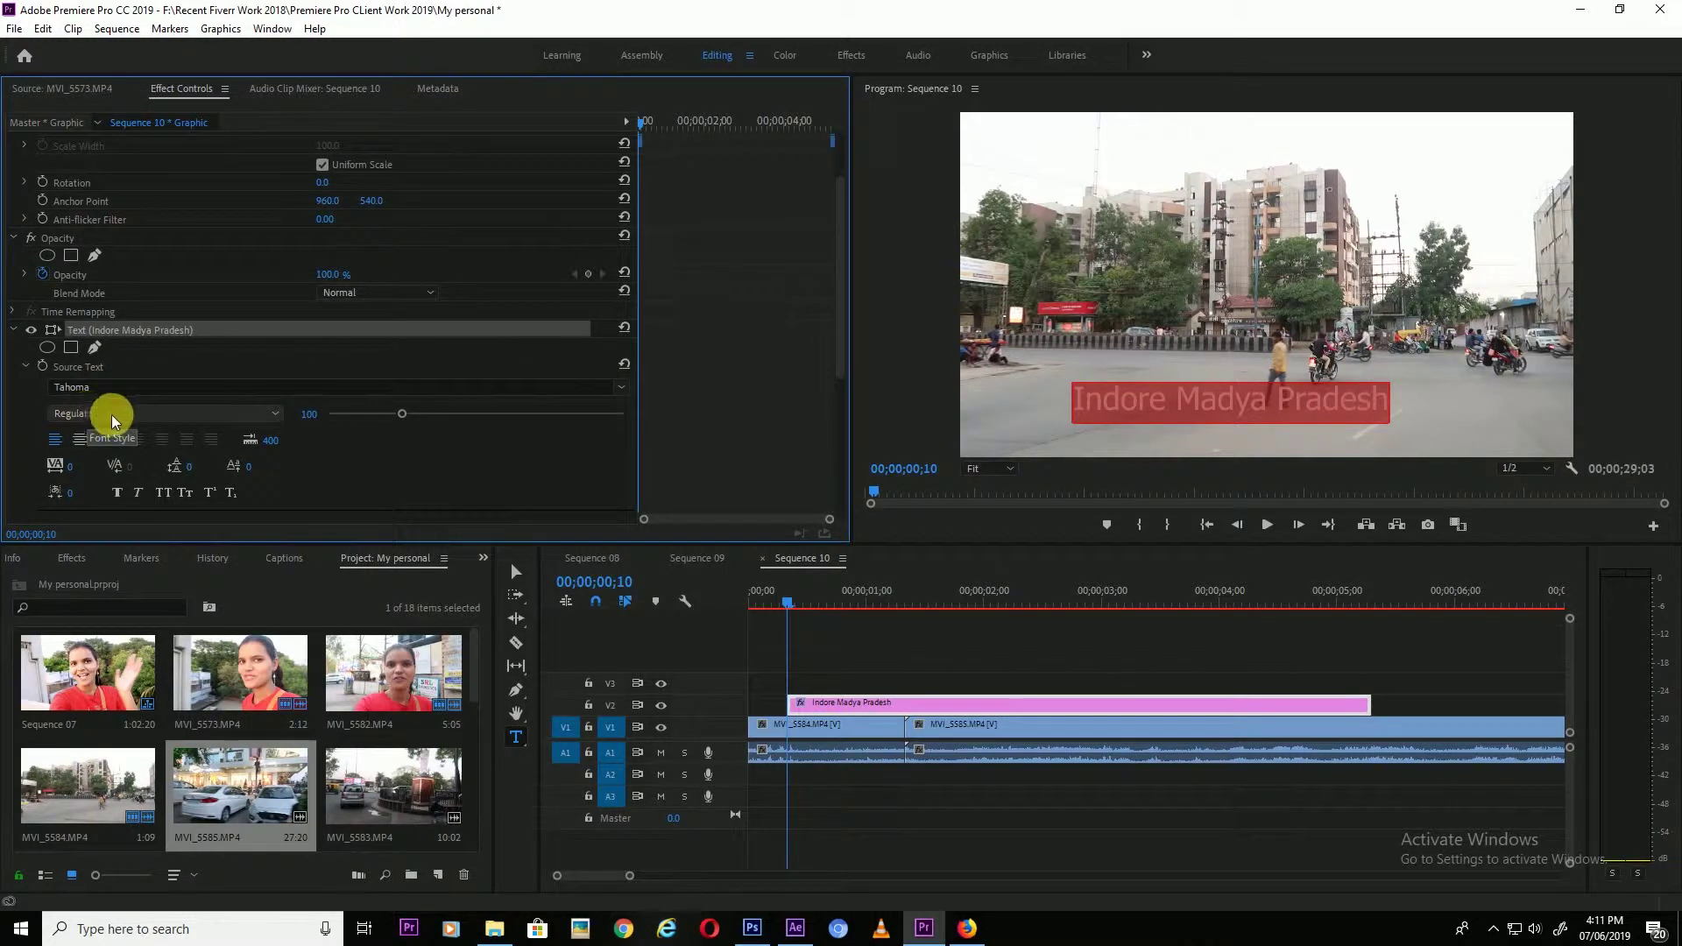
left_click(621, 386)
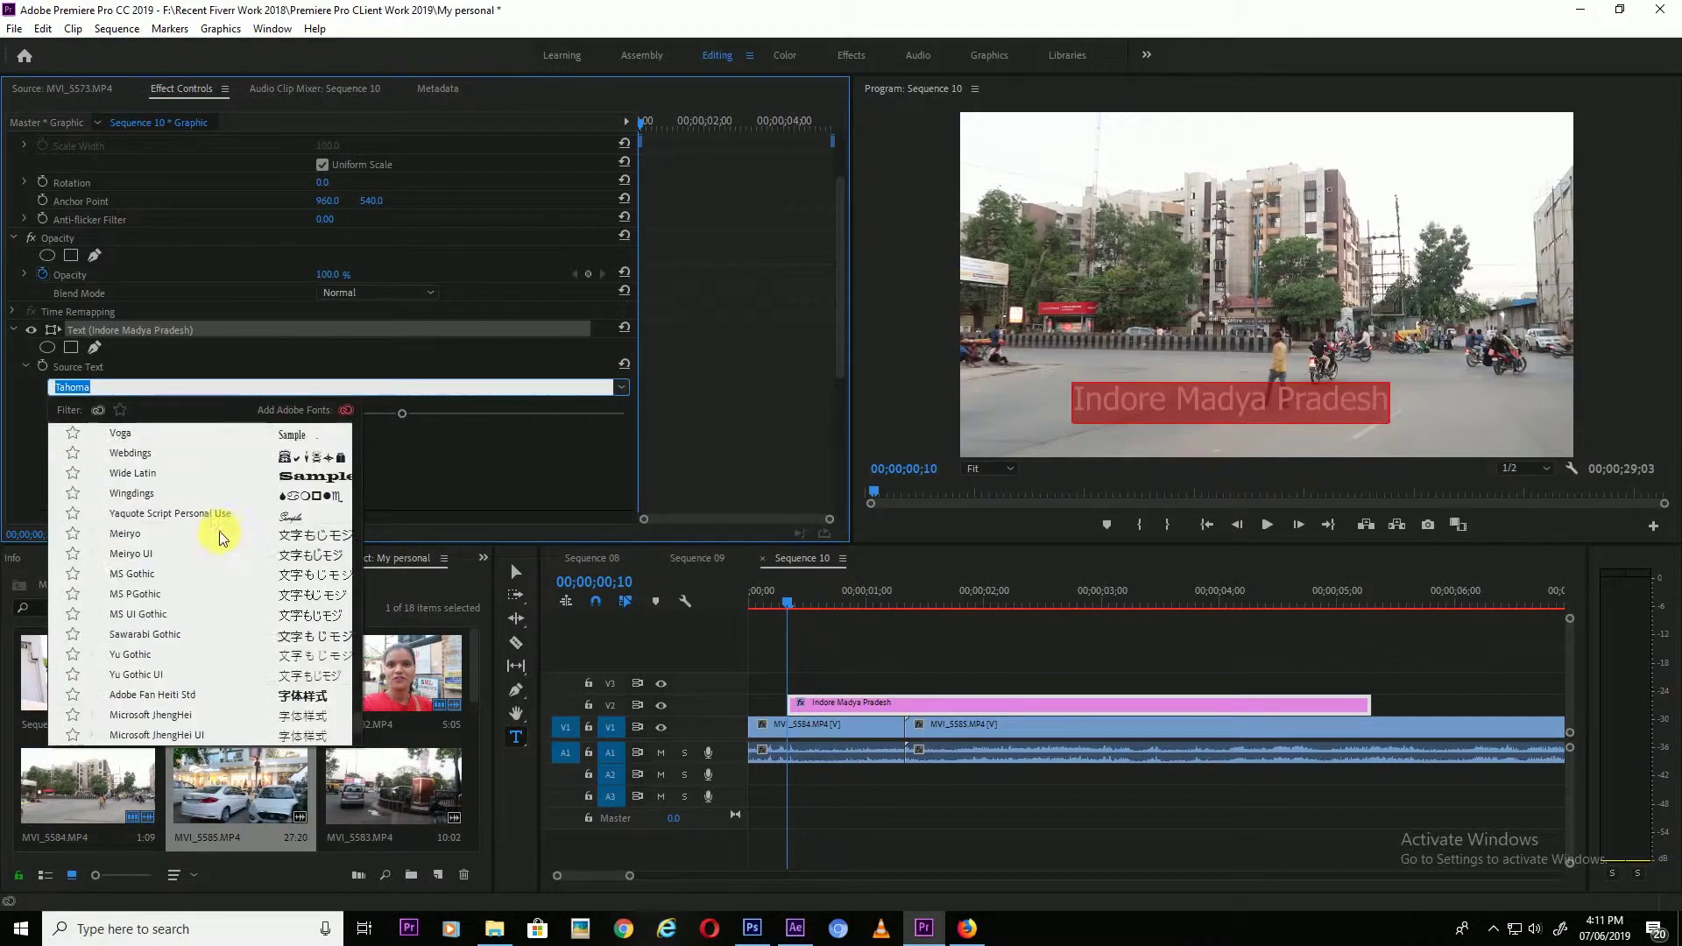
left_click(593, 455)
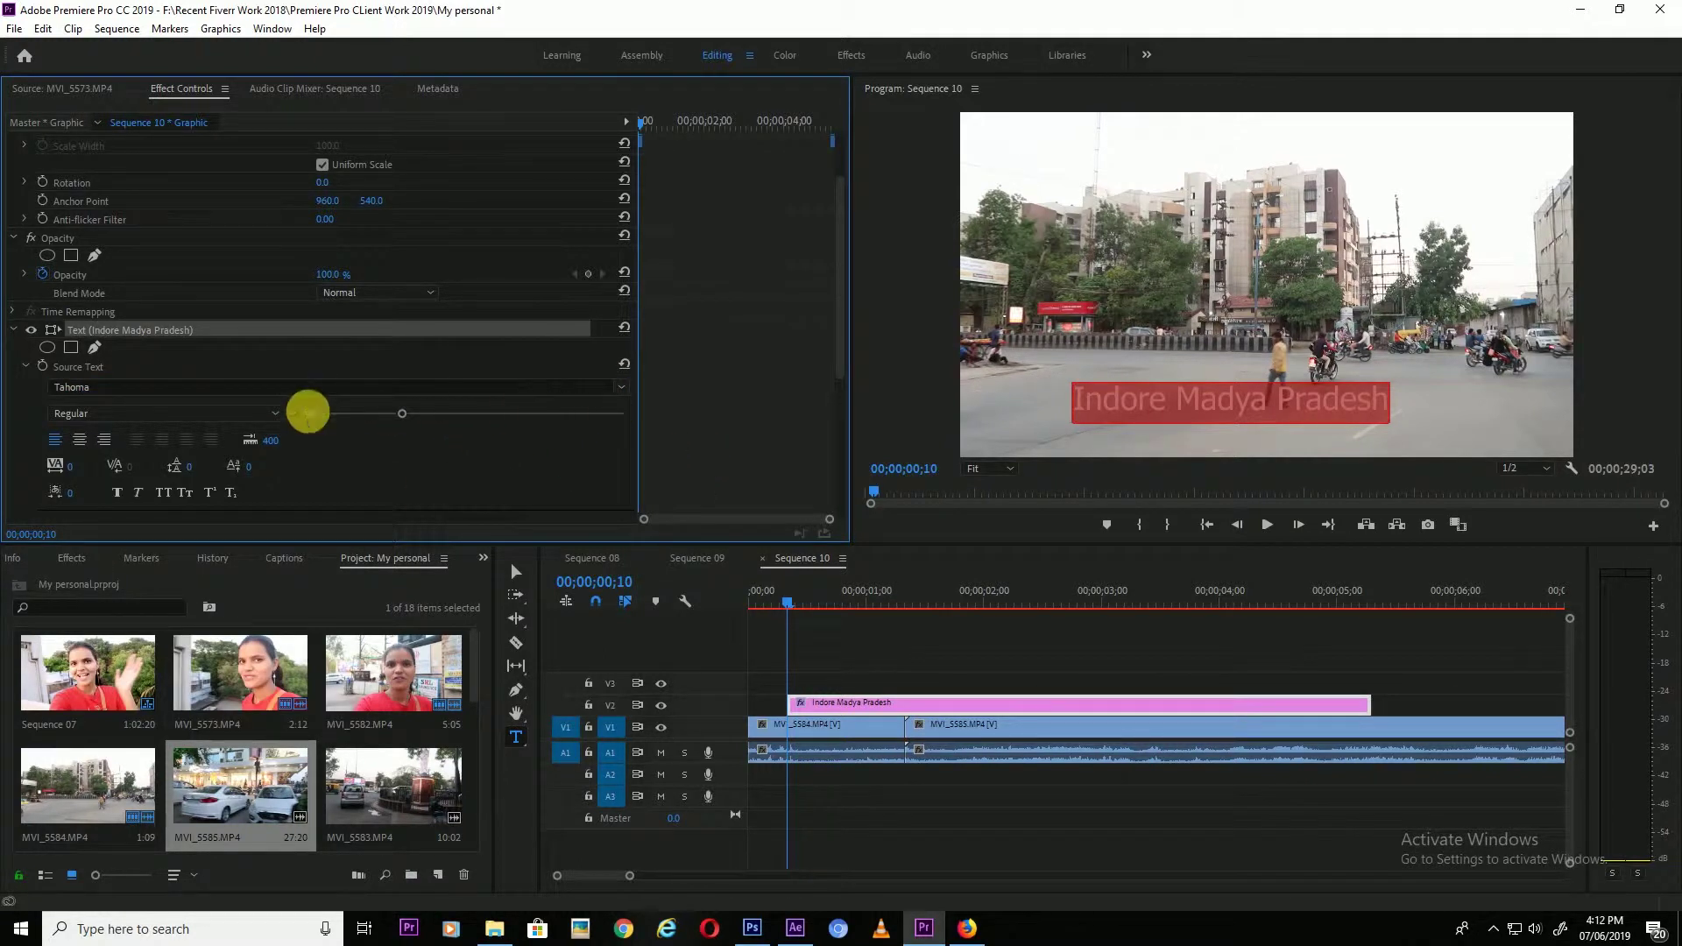
left_click(275, 419)
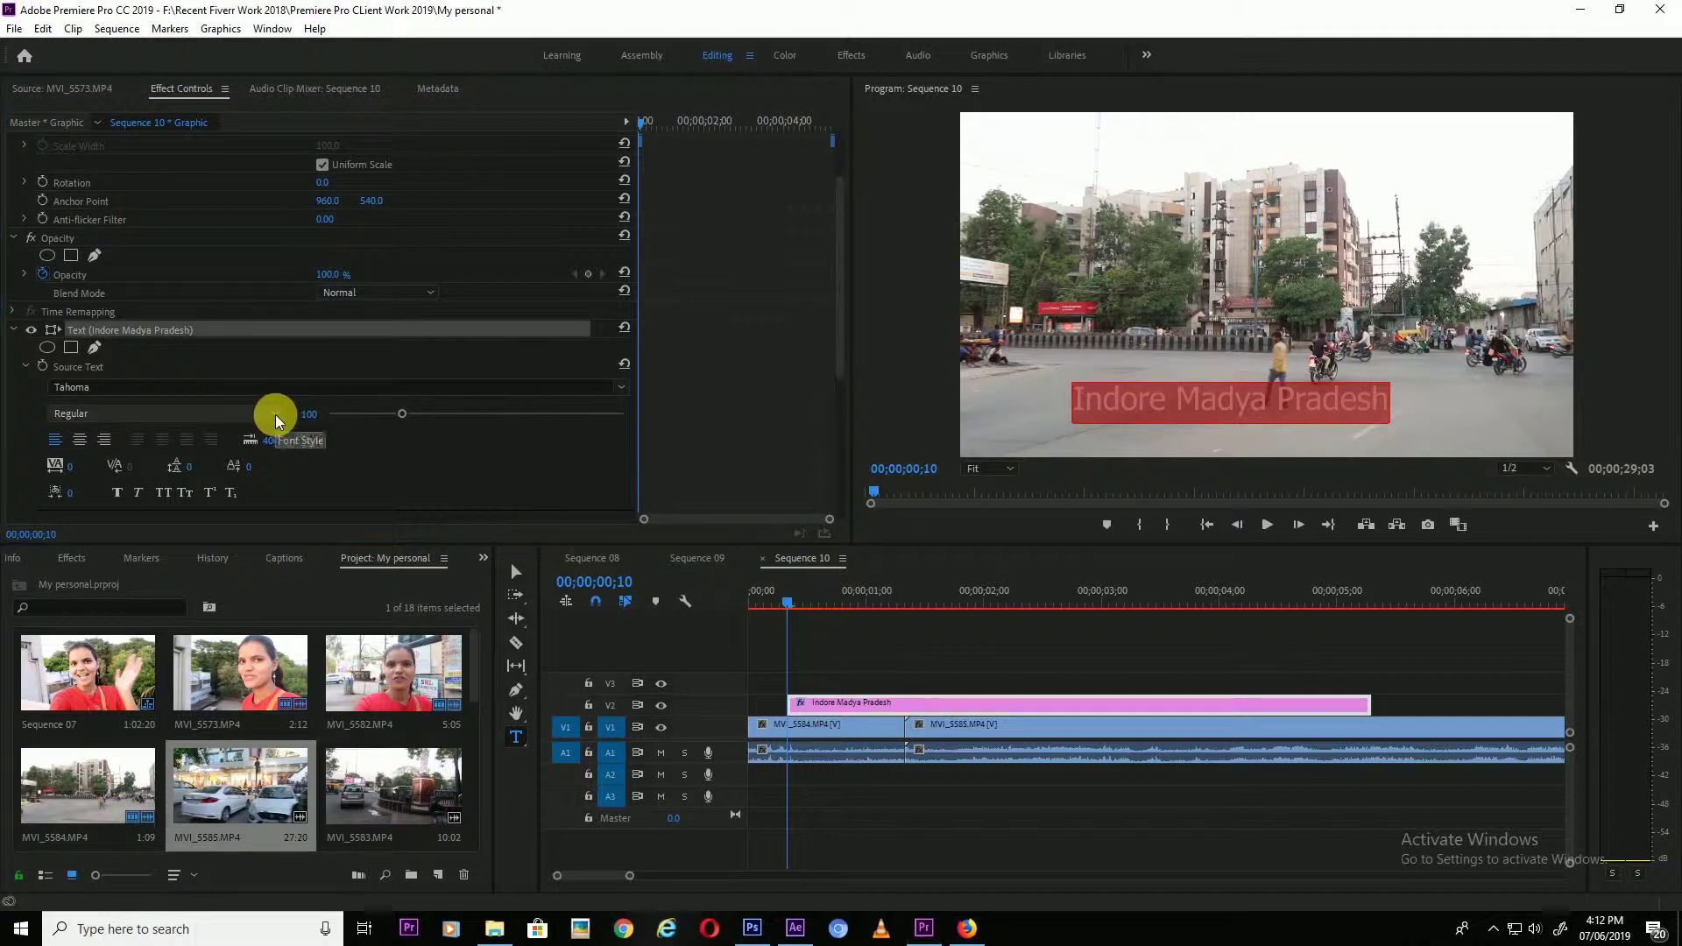
left_click(377, 493)
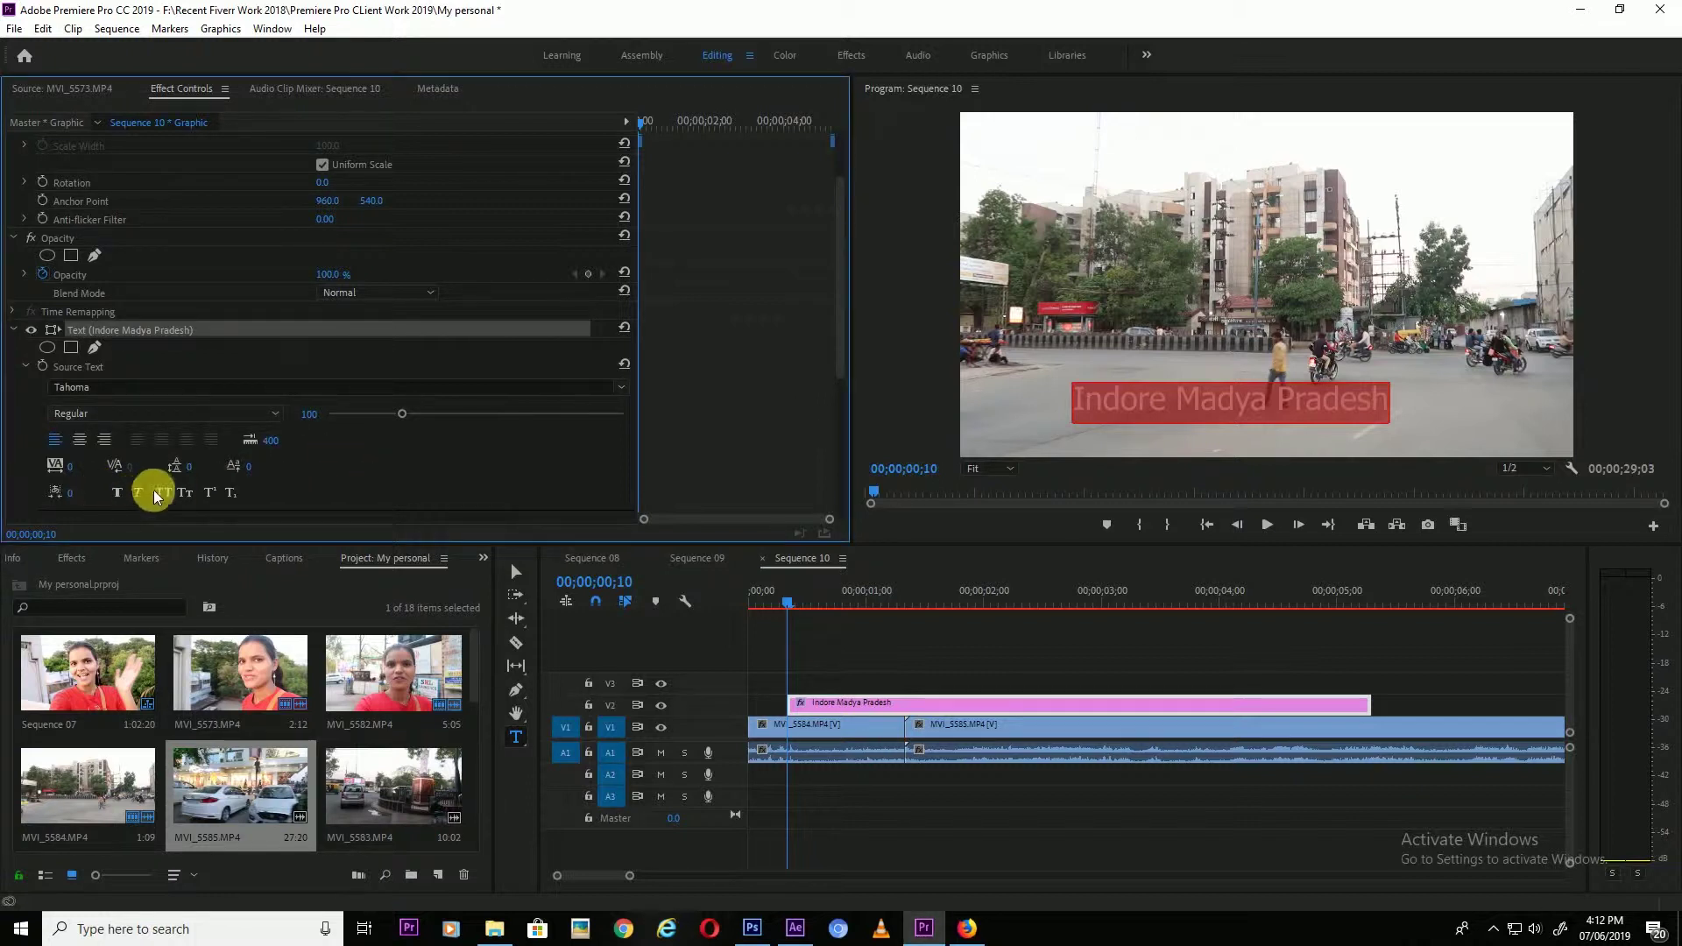
scroll(139, 465, "down", 1)
scroll(143, 465, "down", 1)
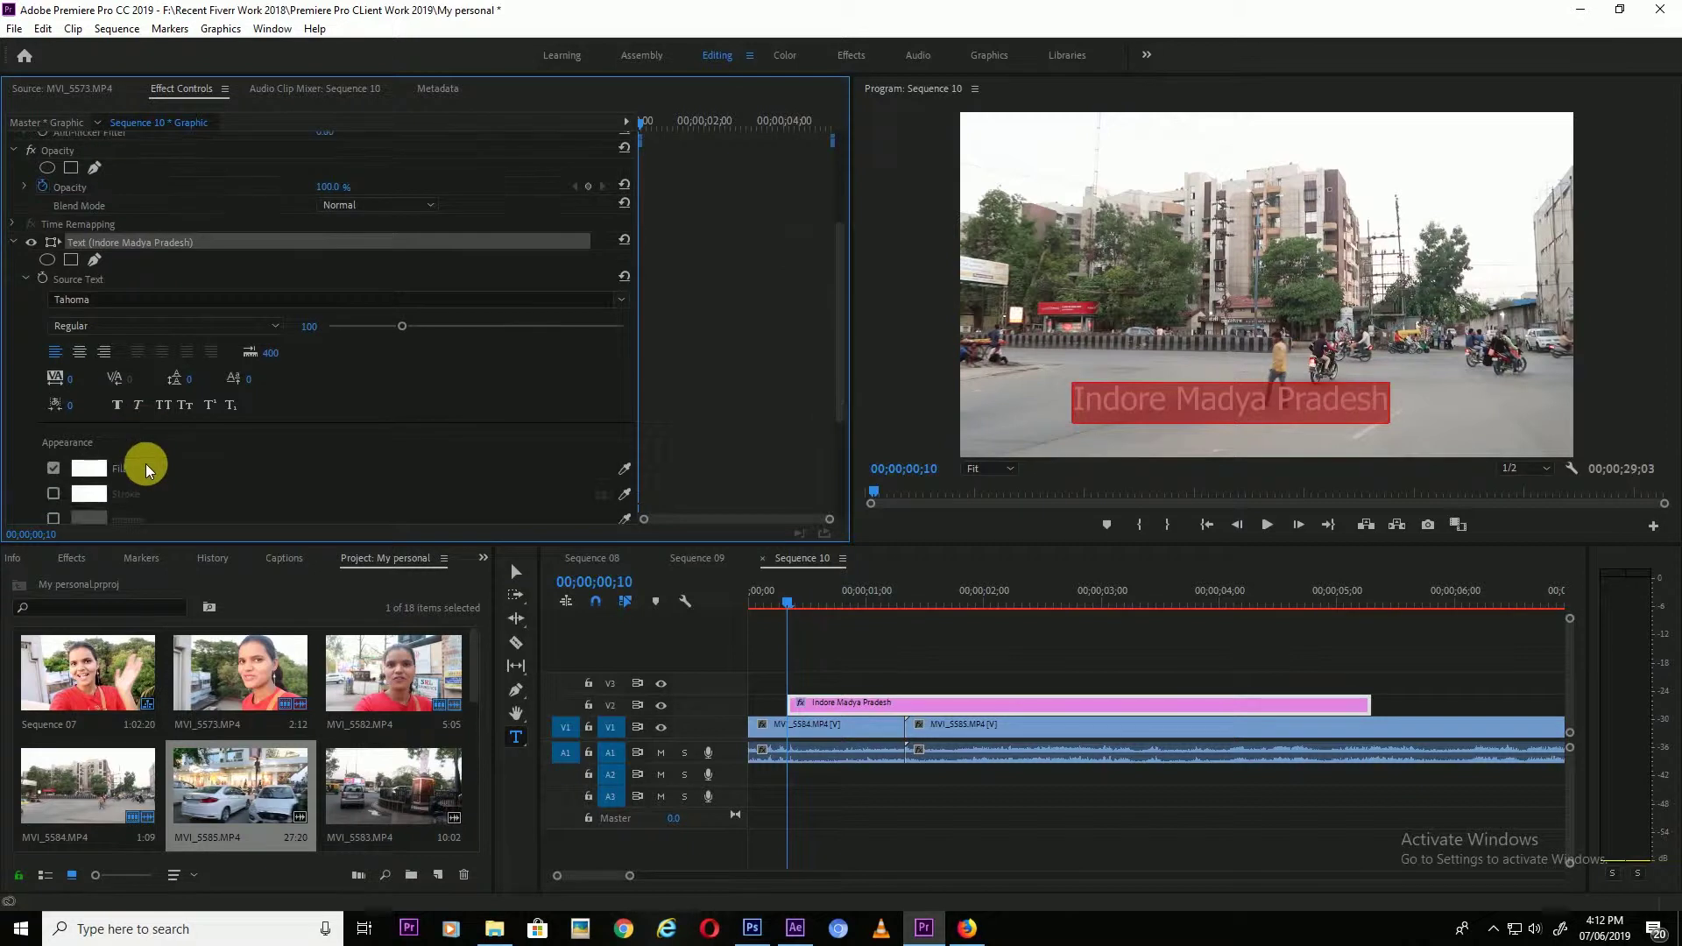
Step: Give the title text a red fill colour
scroll(146, 469, "down", 1)
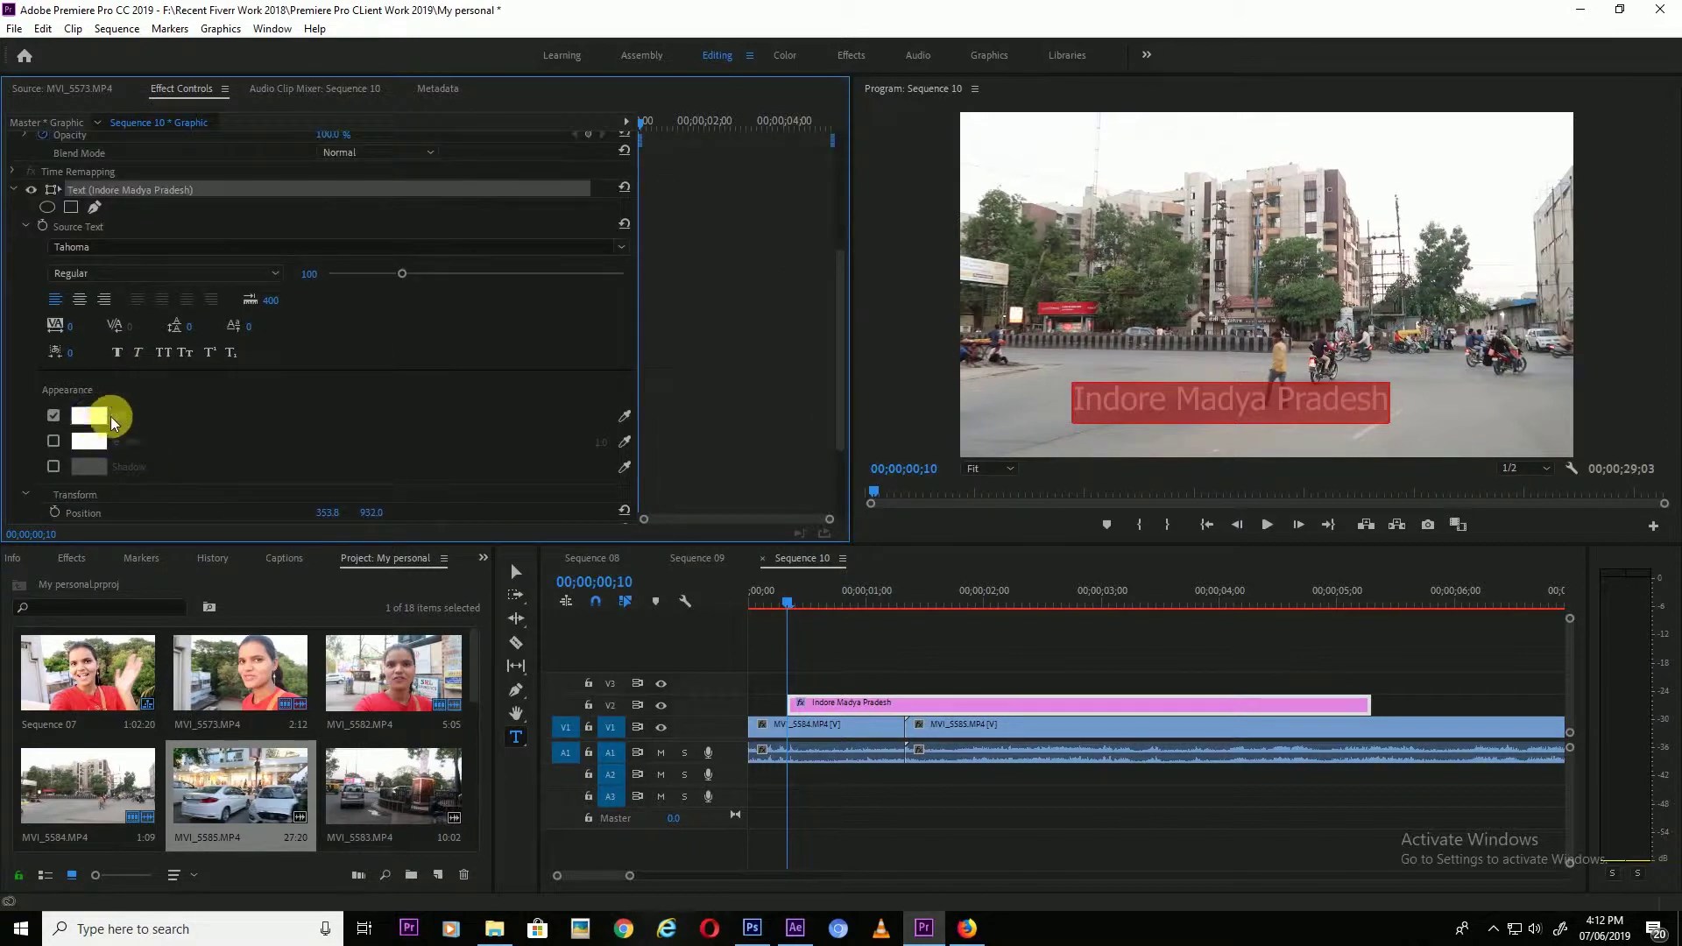
left_click(1104, 402)
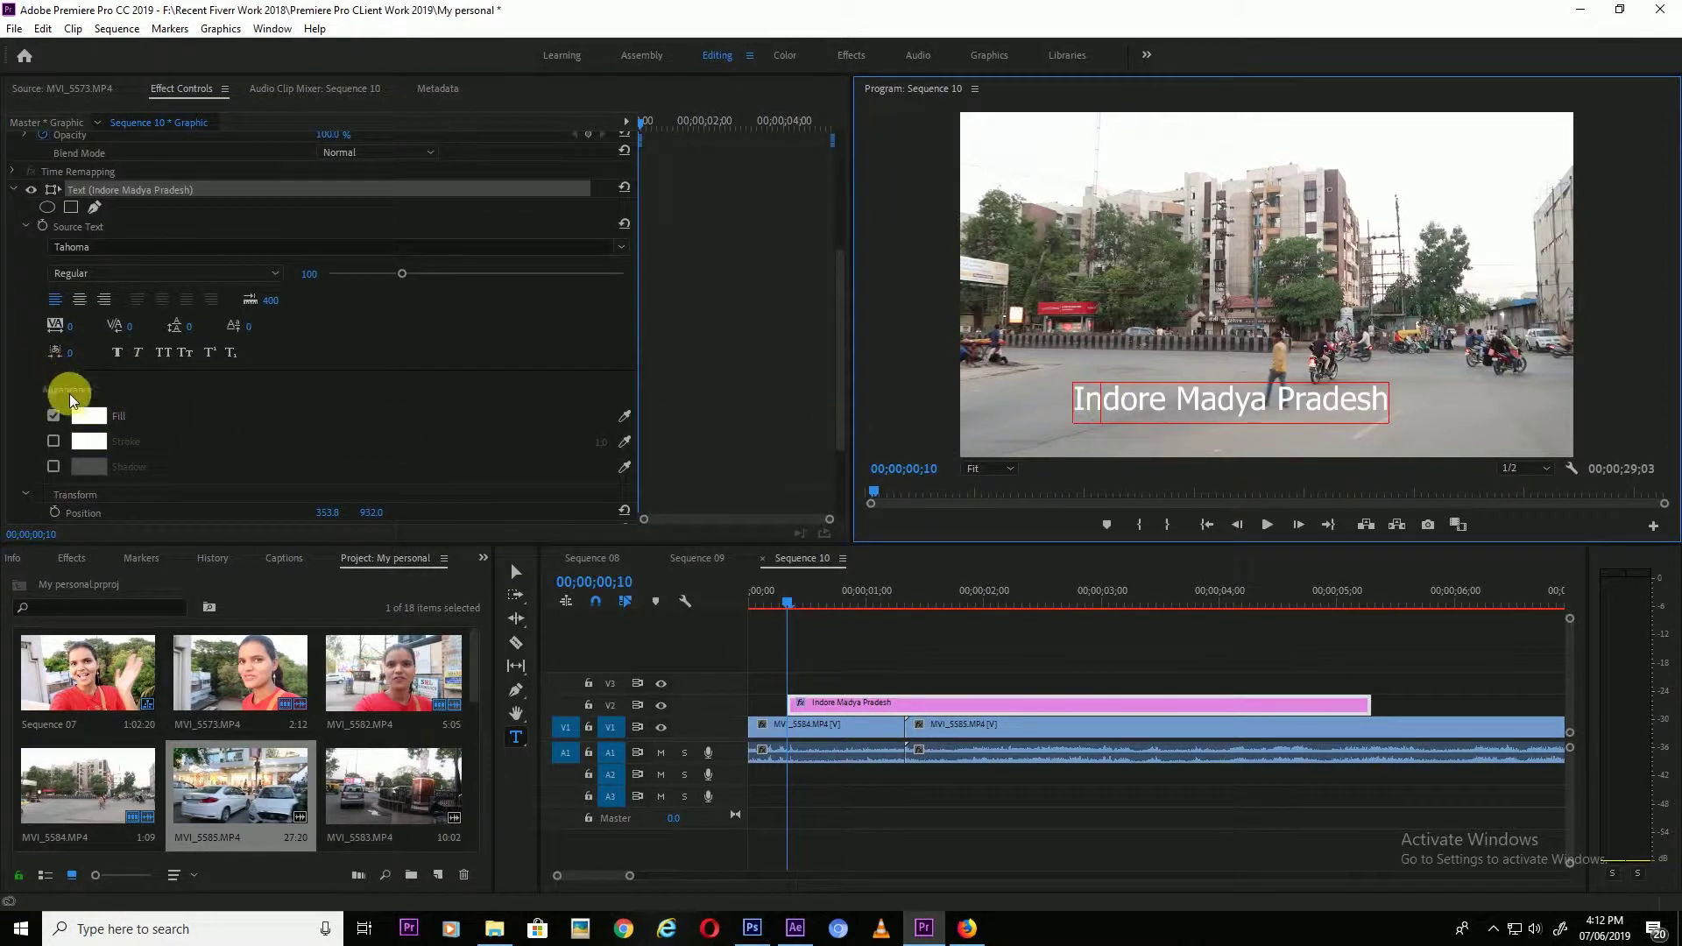
left_click(88, 415)
left_click_drag(791, 503, 886, 617)
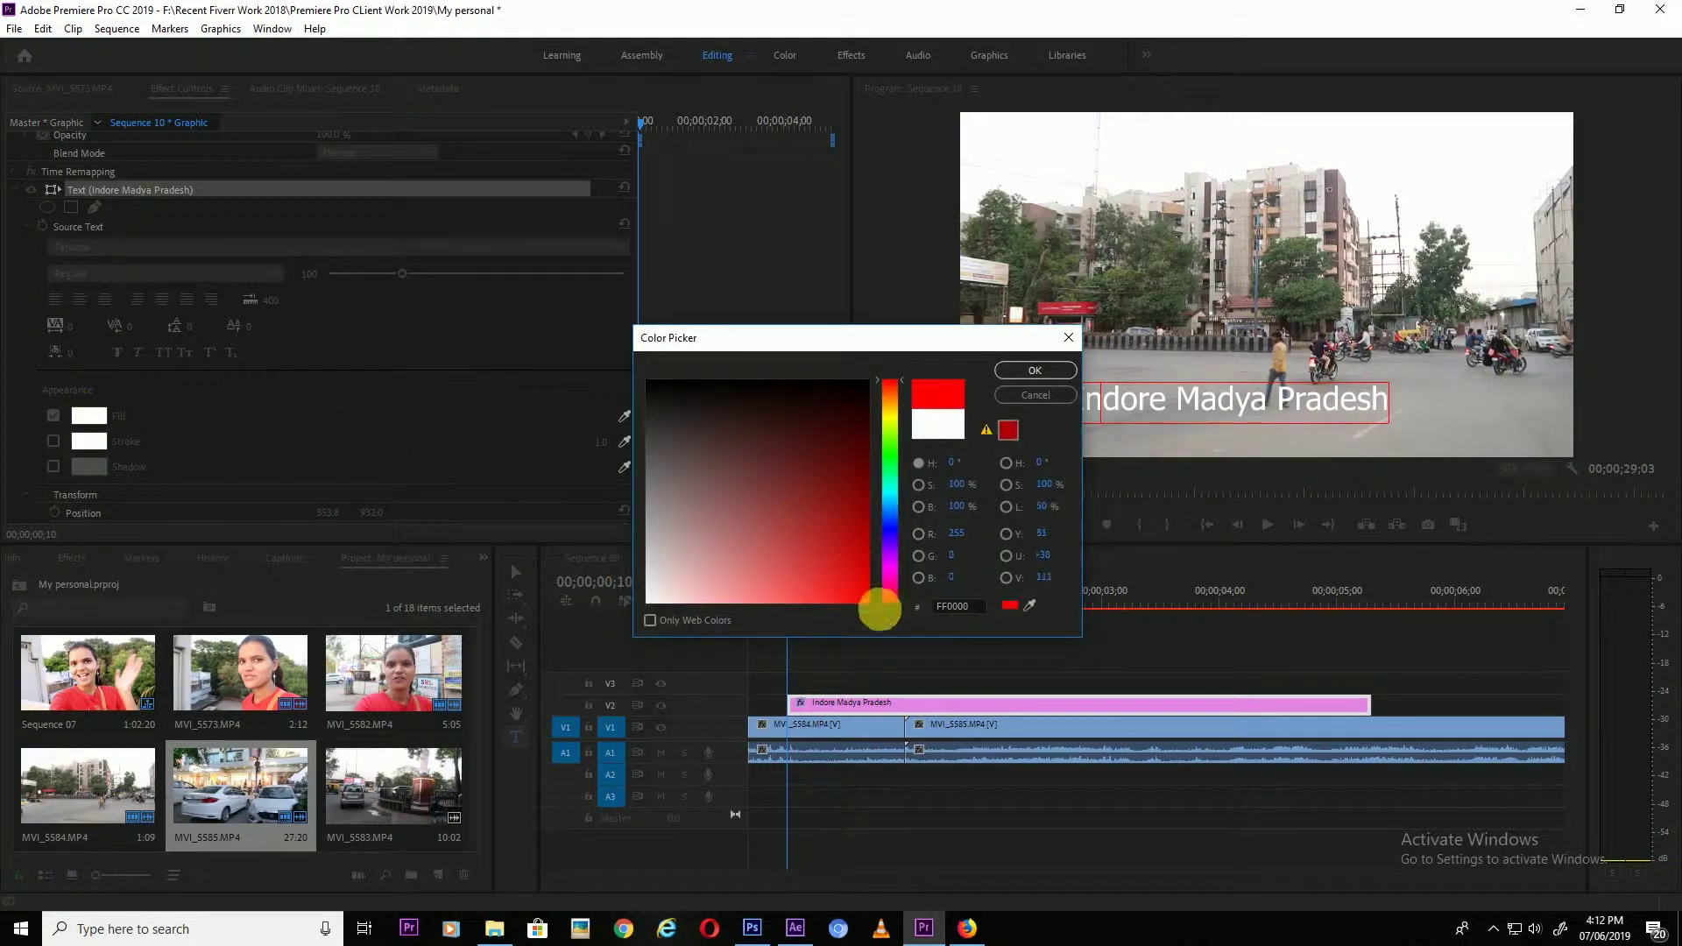
left_click(1035, 377)
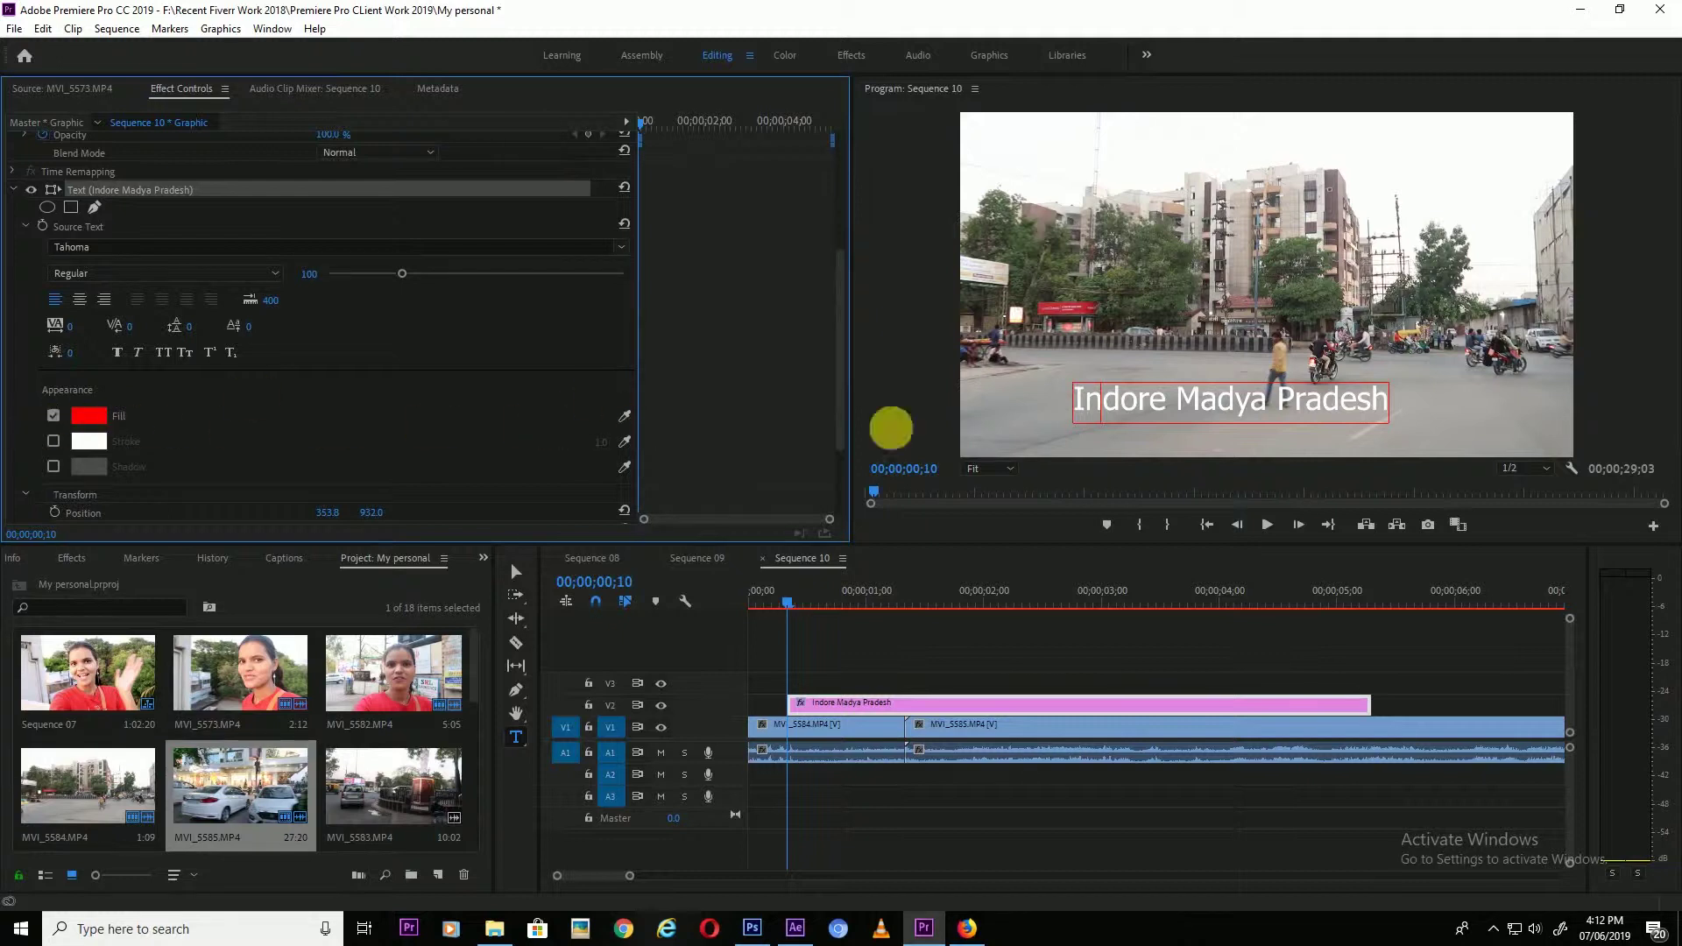
left_click_drag(1074, 399, 1378, 414)
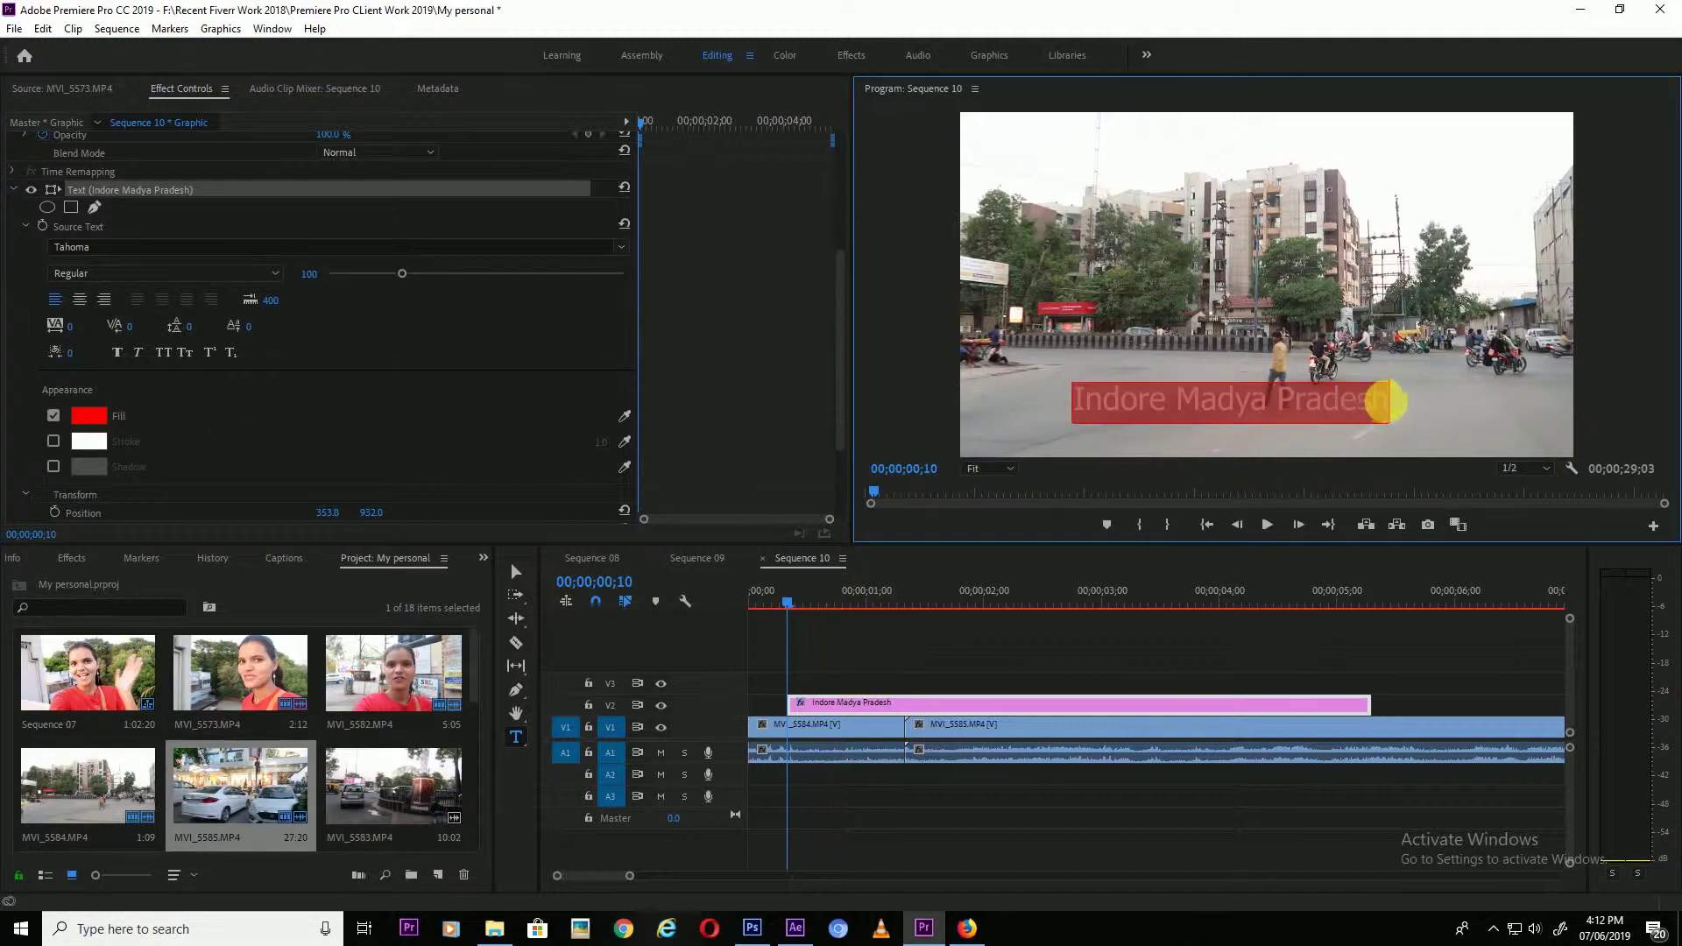
left_click(88, 440)
left_click_drag(782, 480, 854, 574)
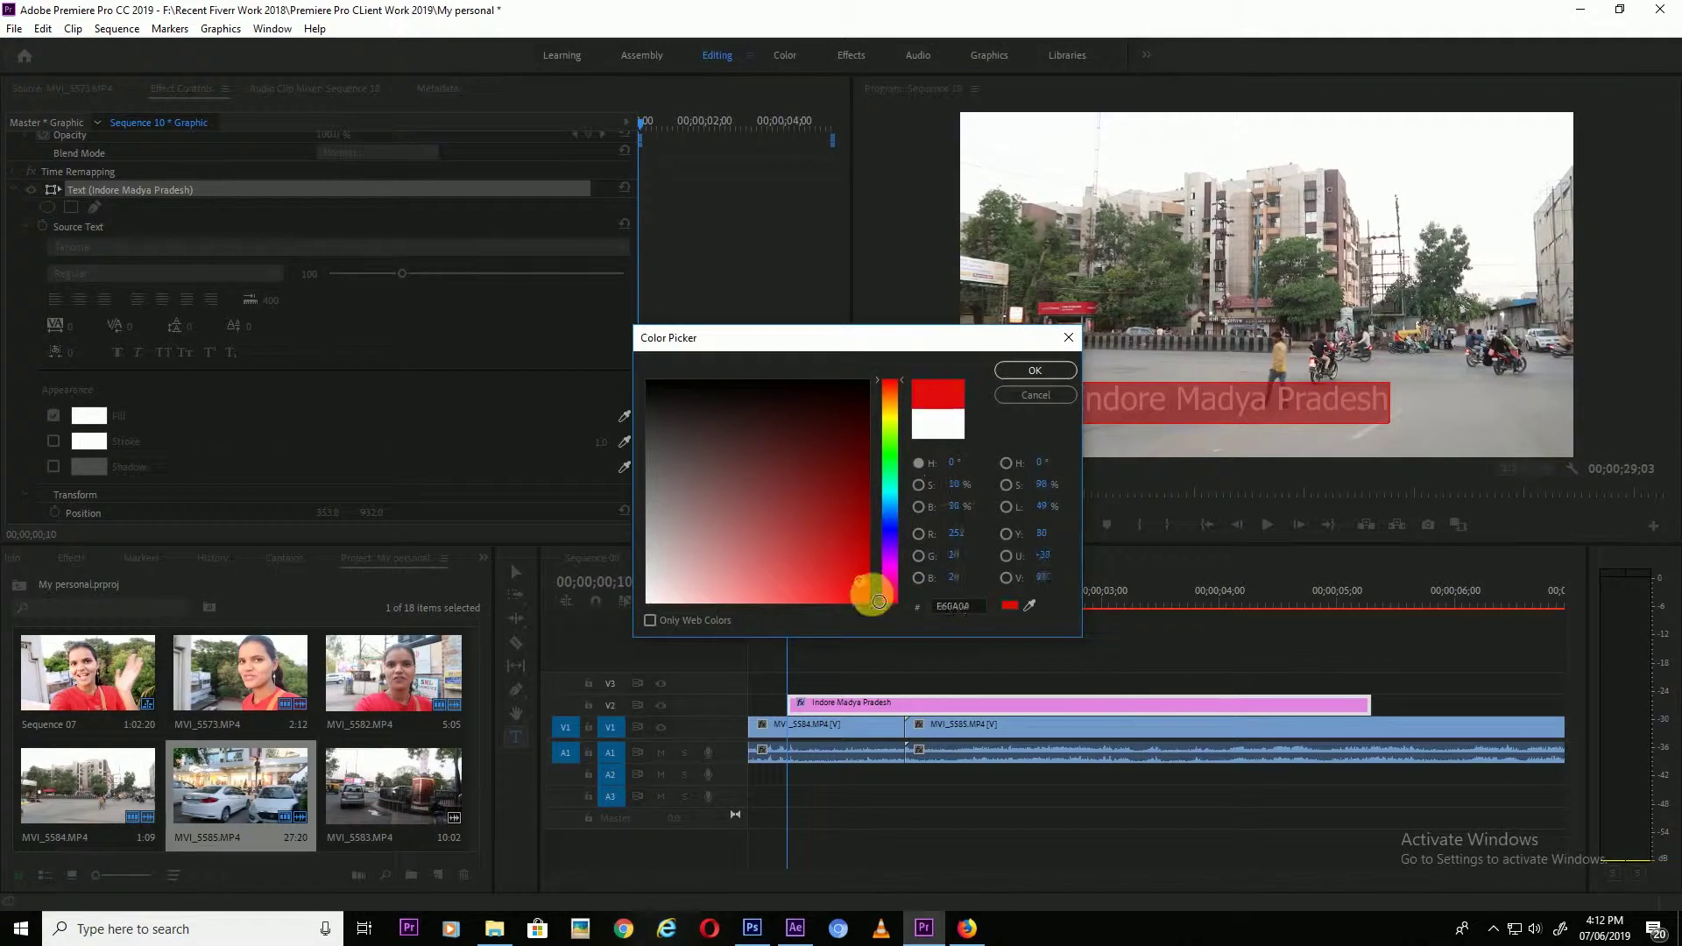
left_click(1034, 370)
Step: Reselect the title and change its fill to light blue (50A3D2)
left_click(1130, 399)
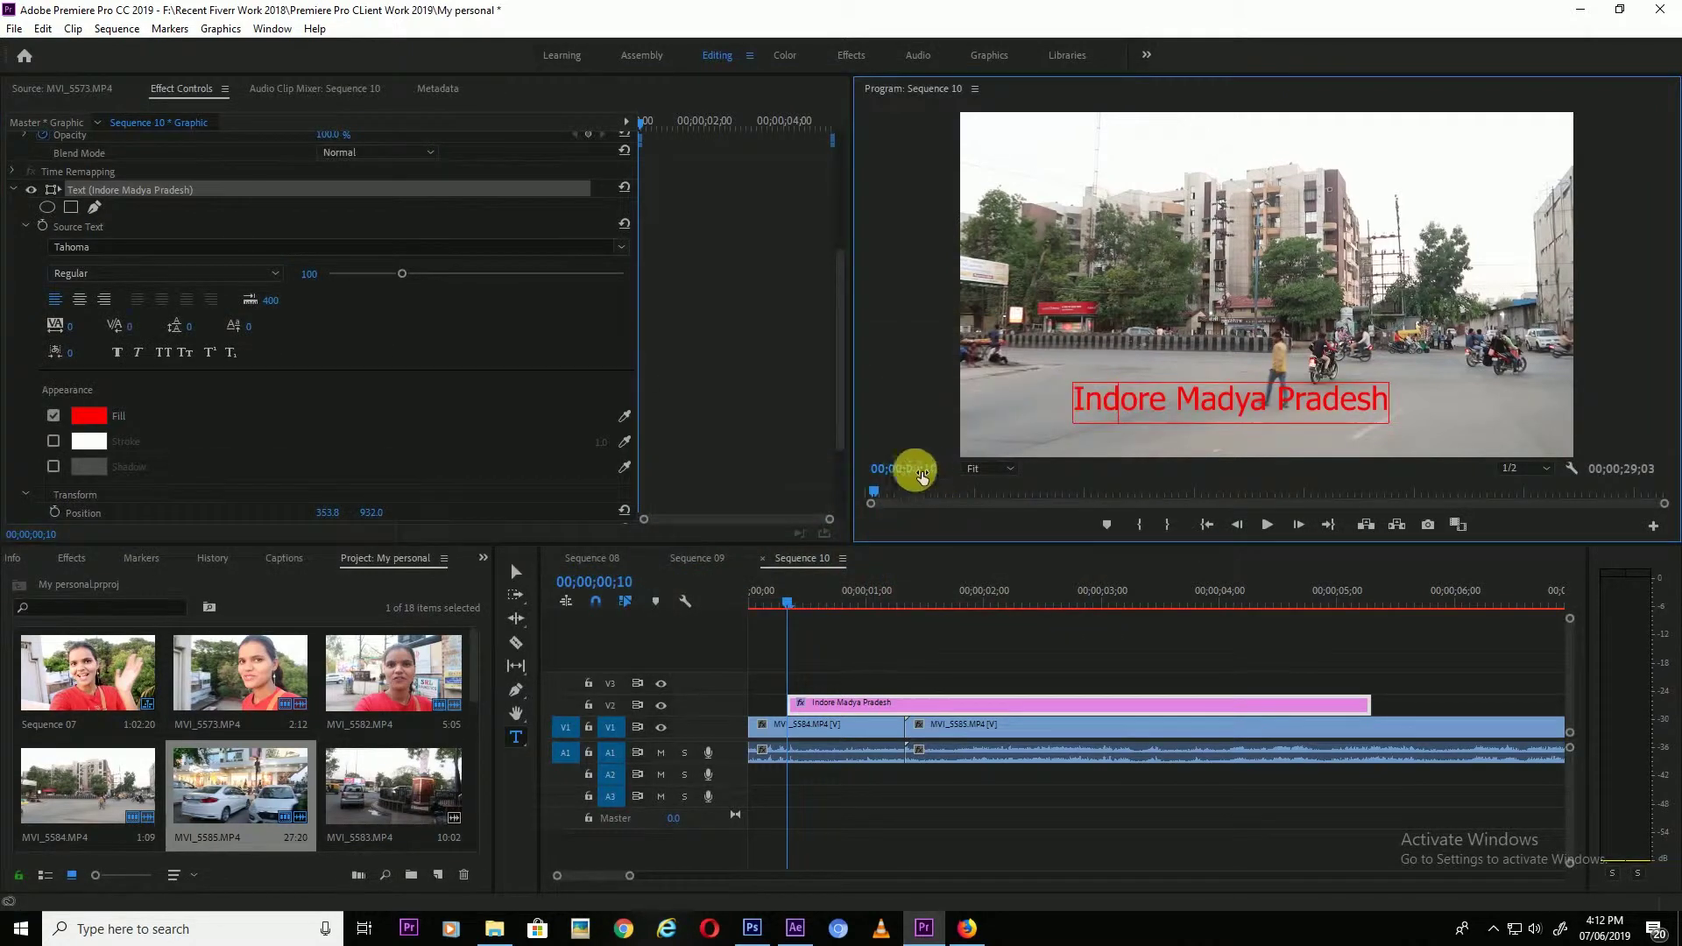
left_click_drag(1074, 399, 1319, 401)
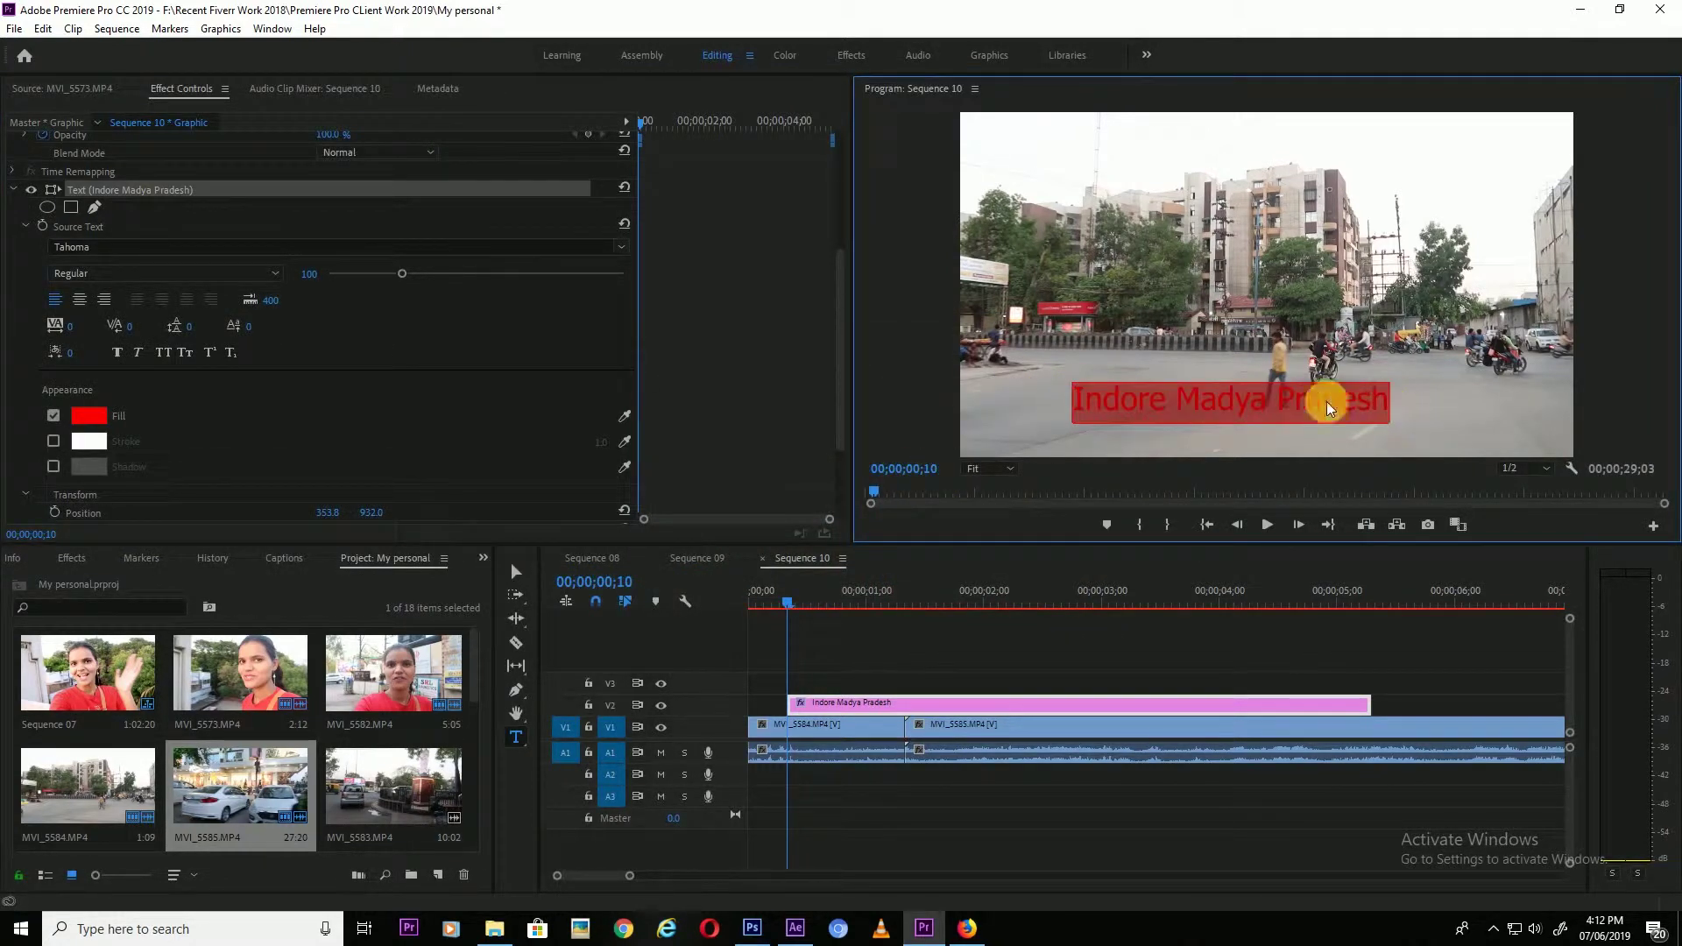
left_click(88, 415)
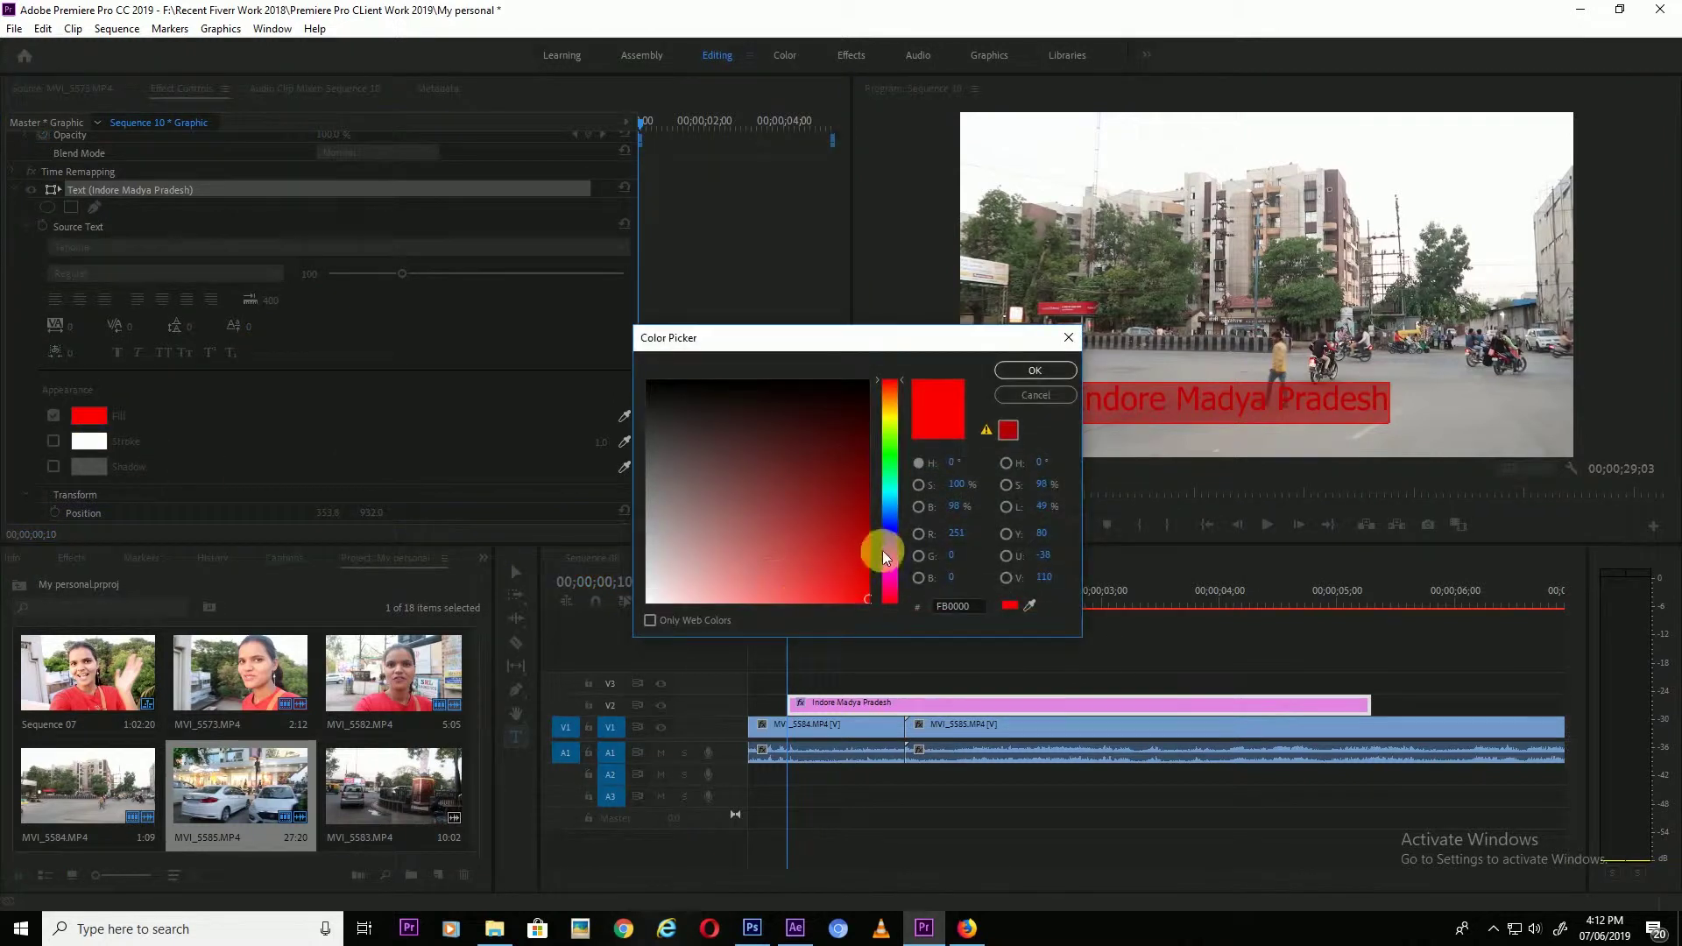
left_click_drag(881, 552, 885, 508)
left_click_drag(706, 552, 784, 563)
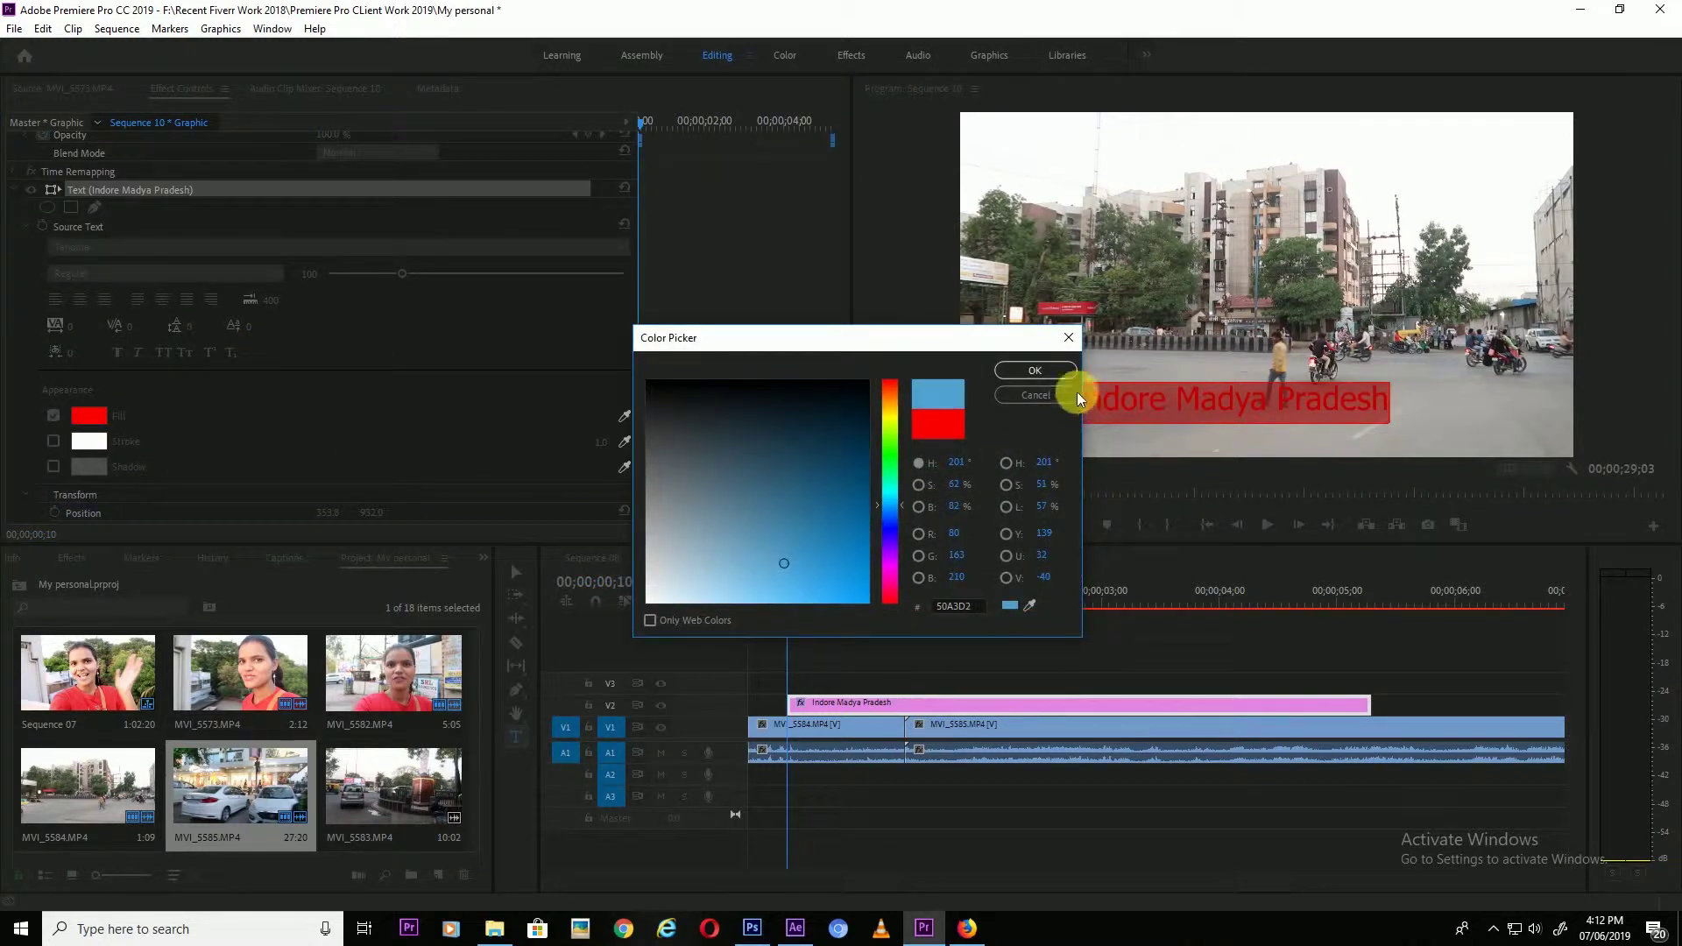
left_click(1039, 376)
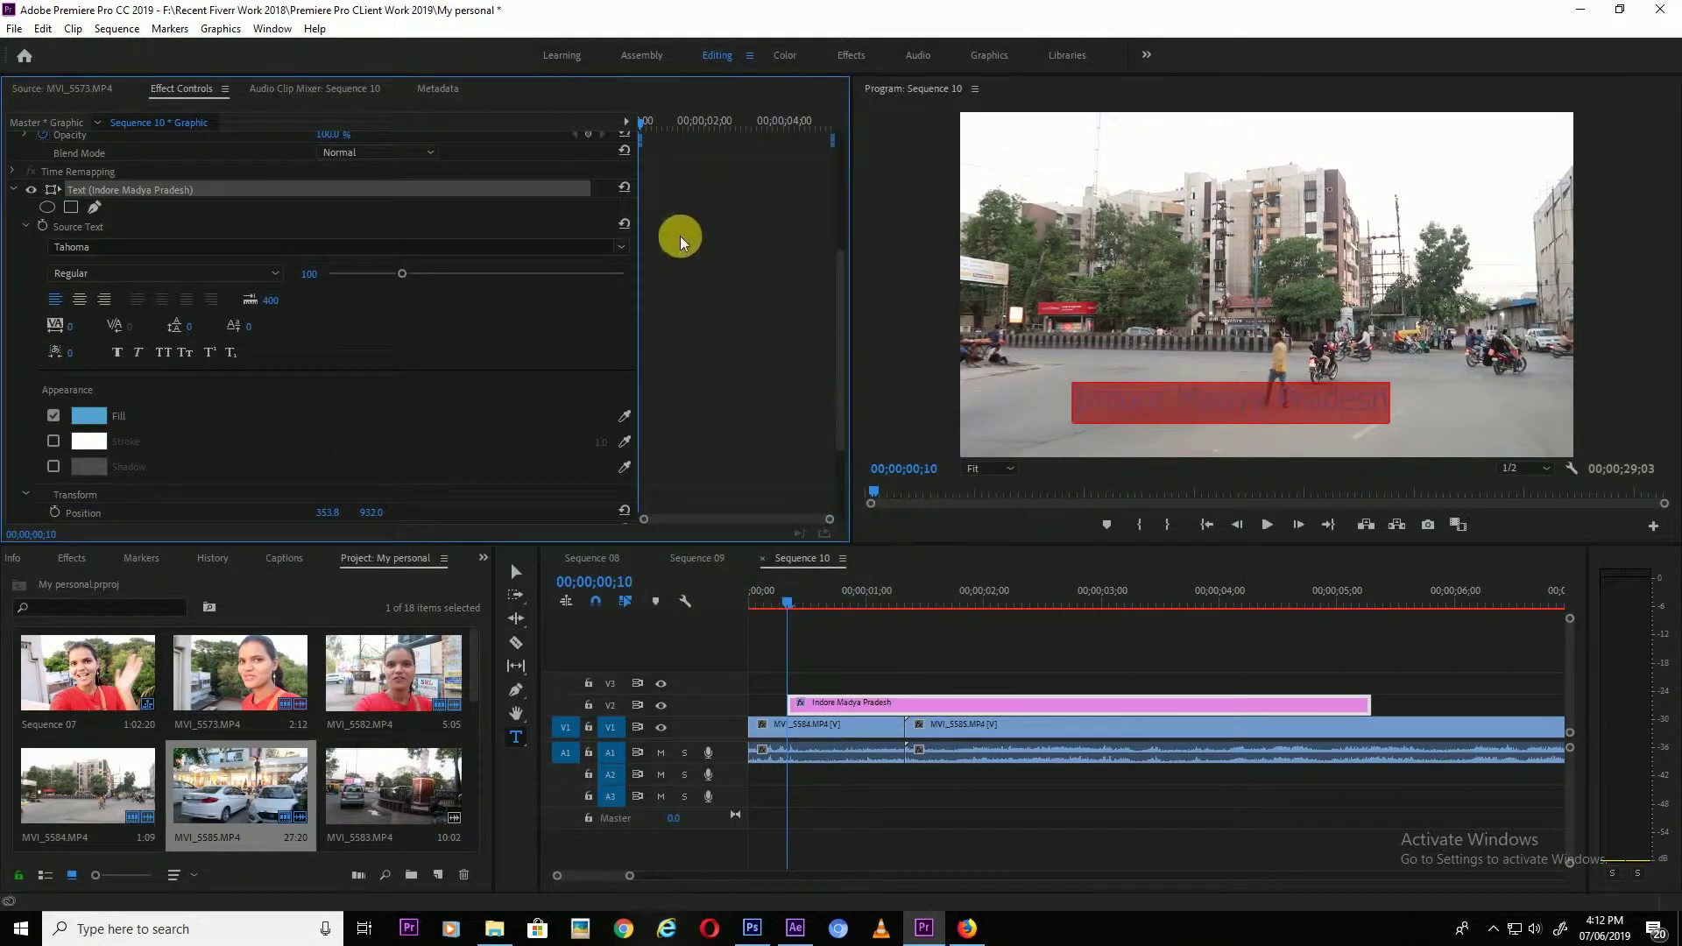
Step: Add a white stroke to the title and widen it
left_click(50, 448)
left_click(89, 442)
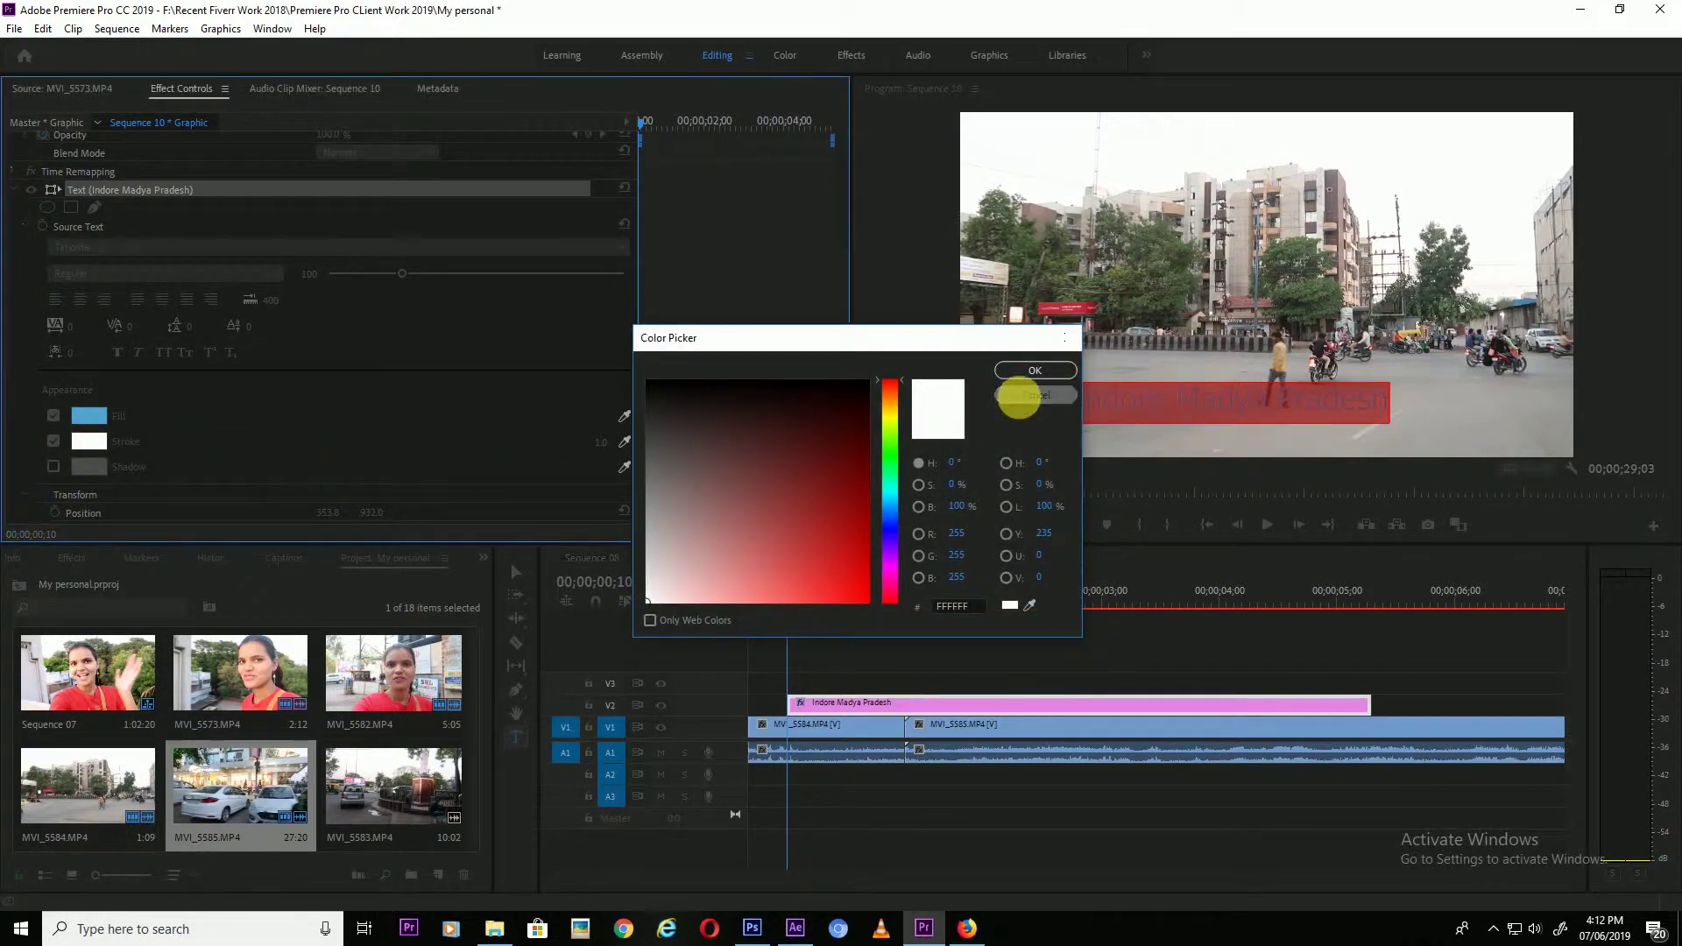
left_click(1034, 369)
left_click(911, 439)
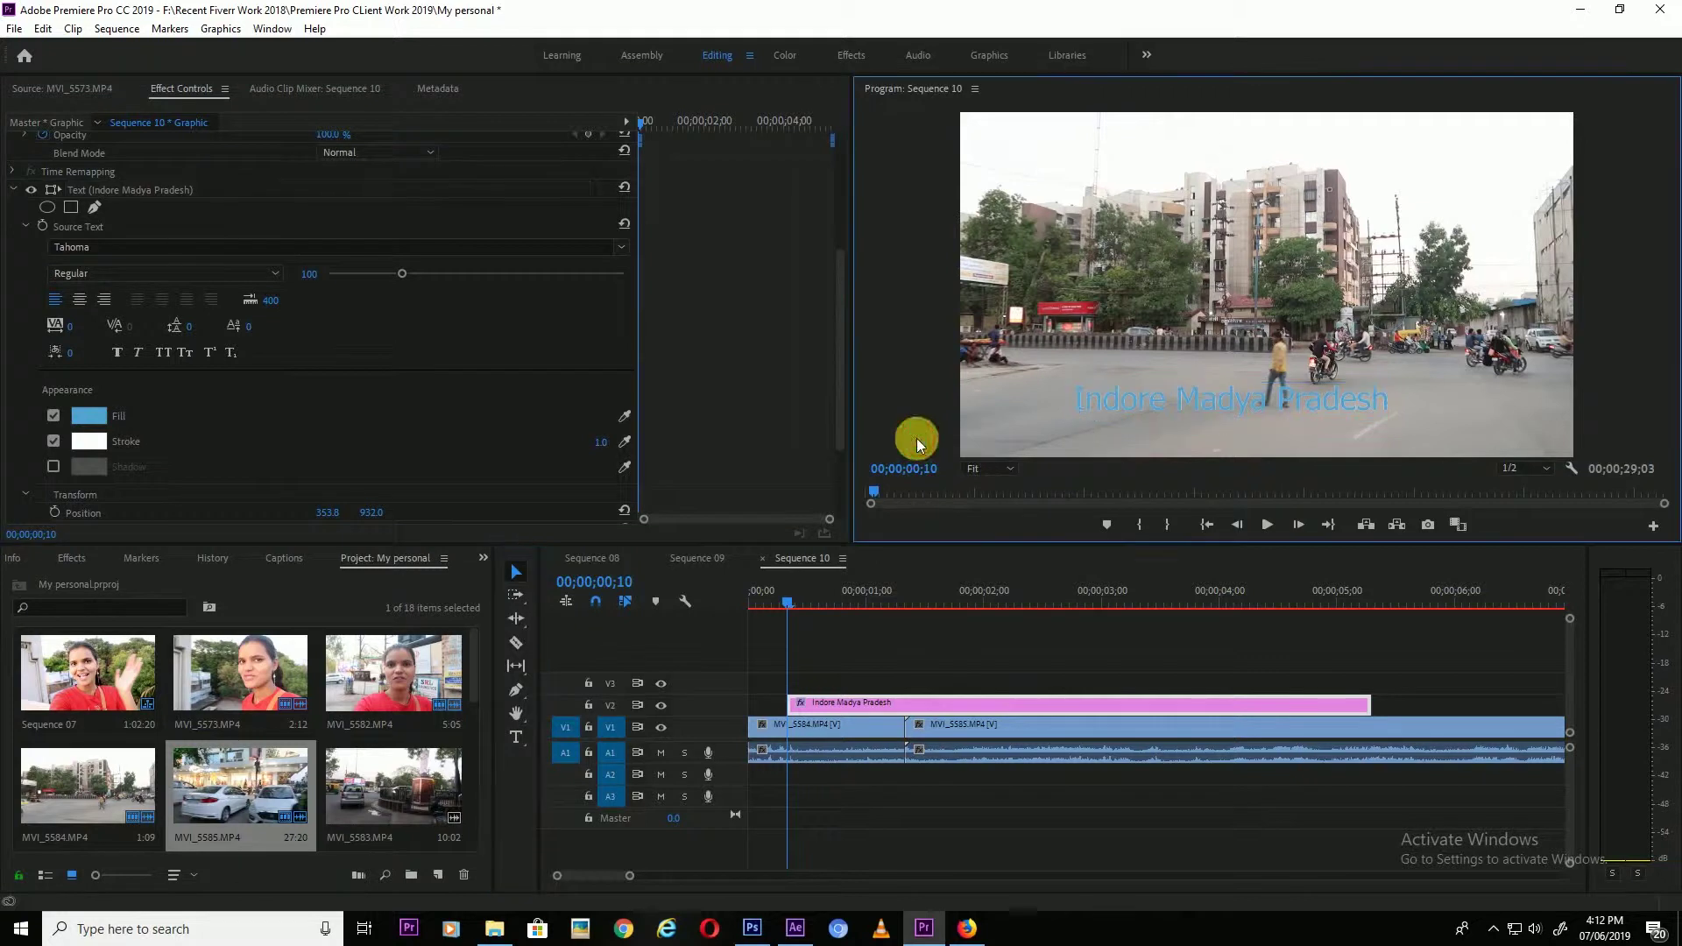
left_click(1154, 407)
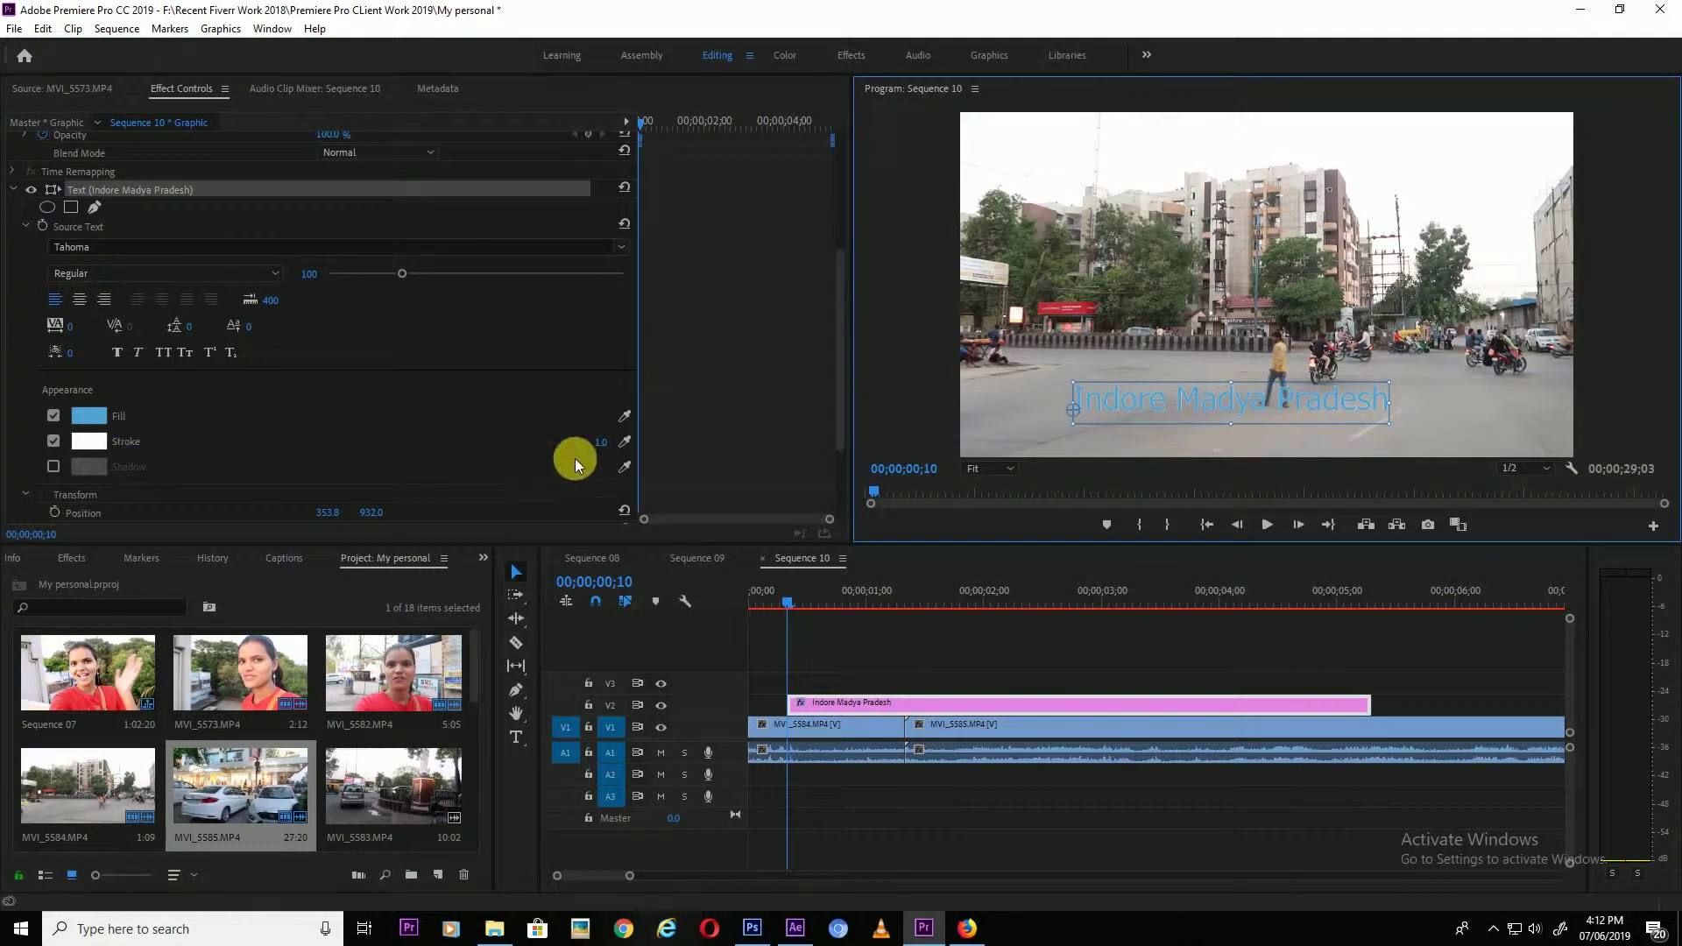
left_click_drag(601, 442, 634, 443)
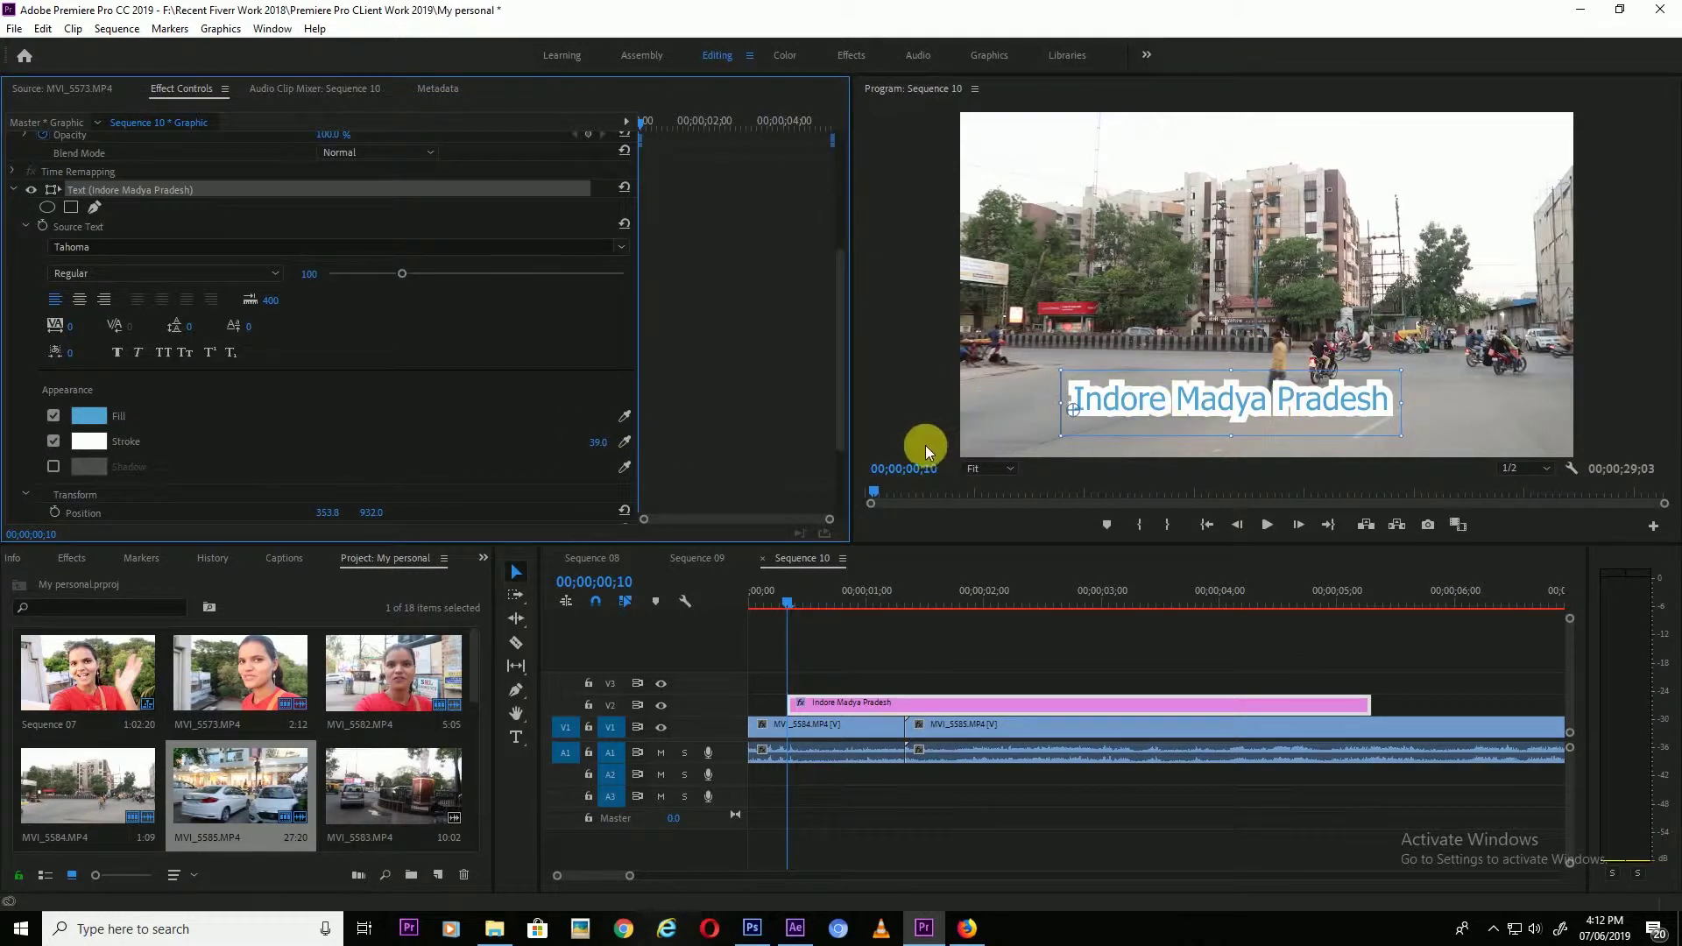
left_click(907, 429)
Step: Enable a drop shadow, reduce the stroke to 15.0, and set shadow opacity to 82%
left_click(53, 471)
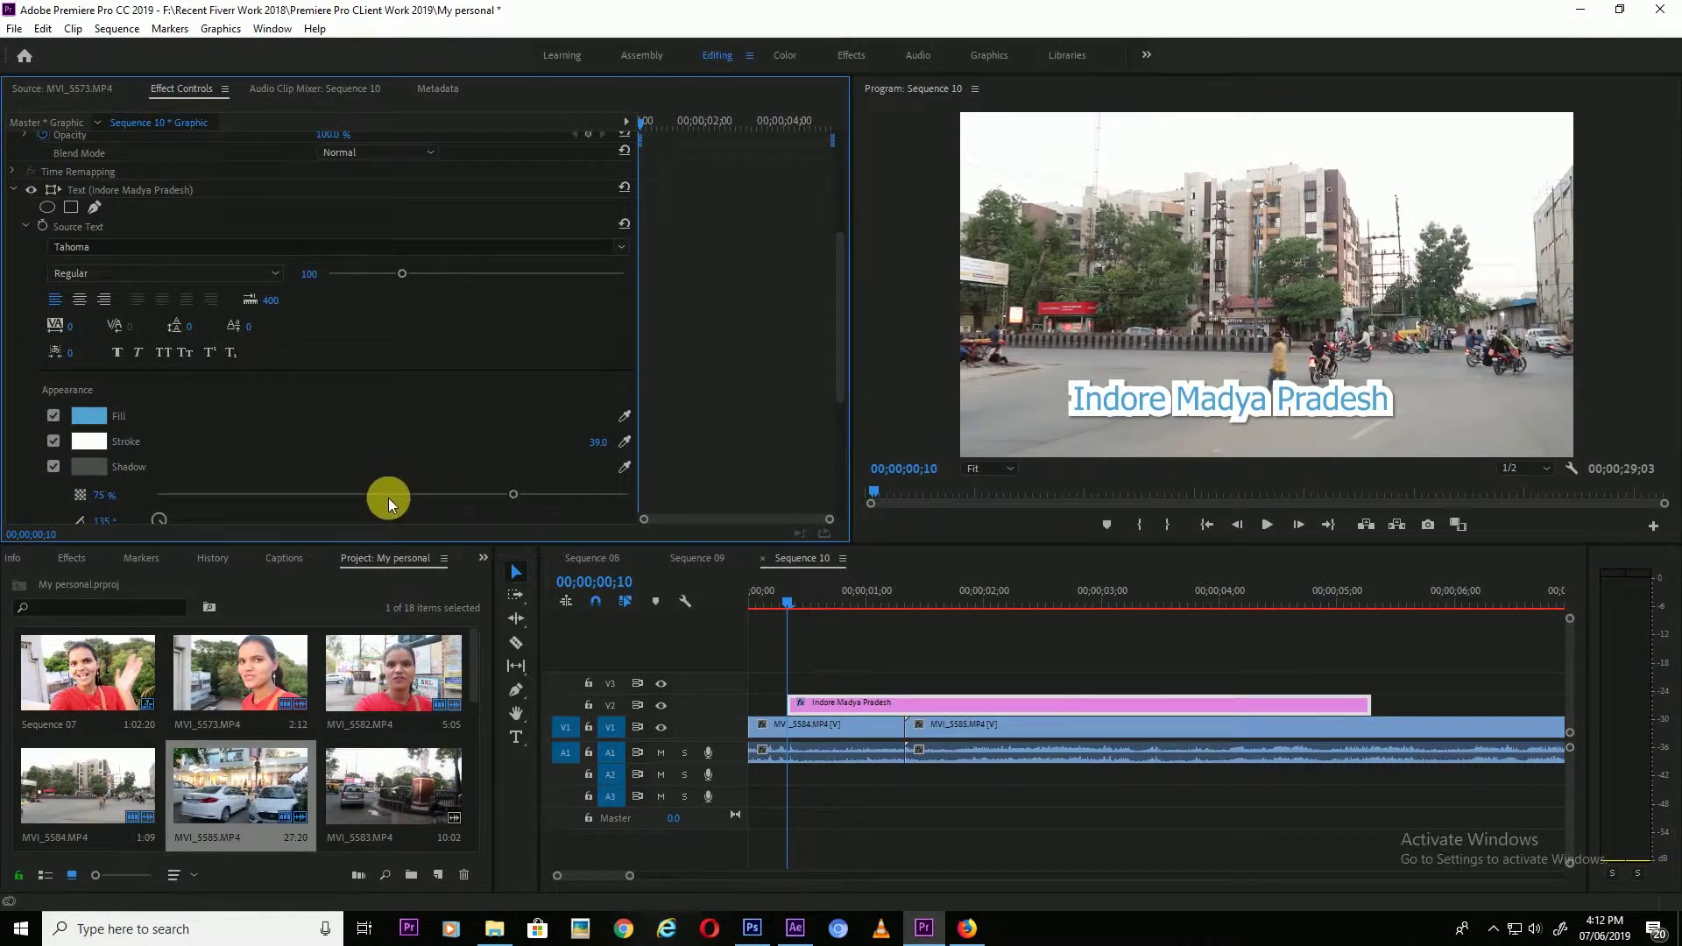
left_click_drag(598, 441, 578, 442)
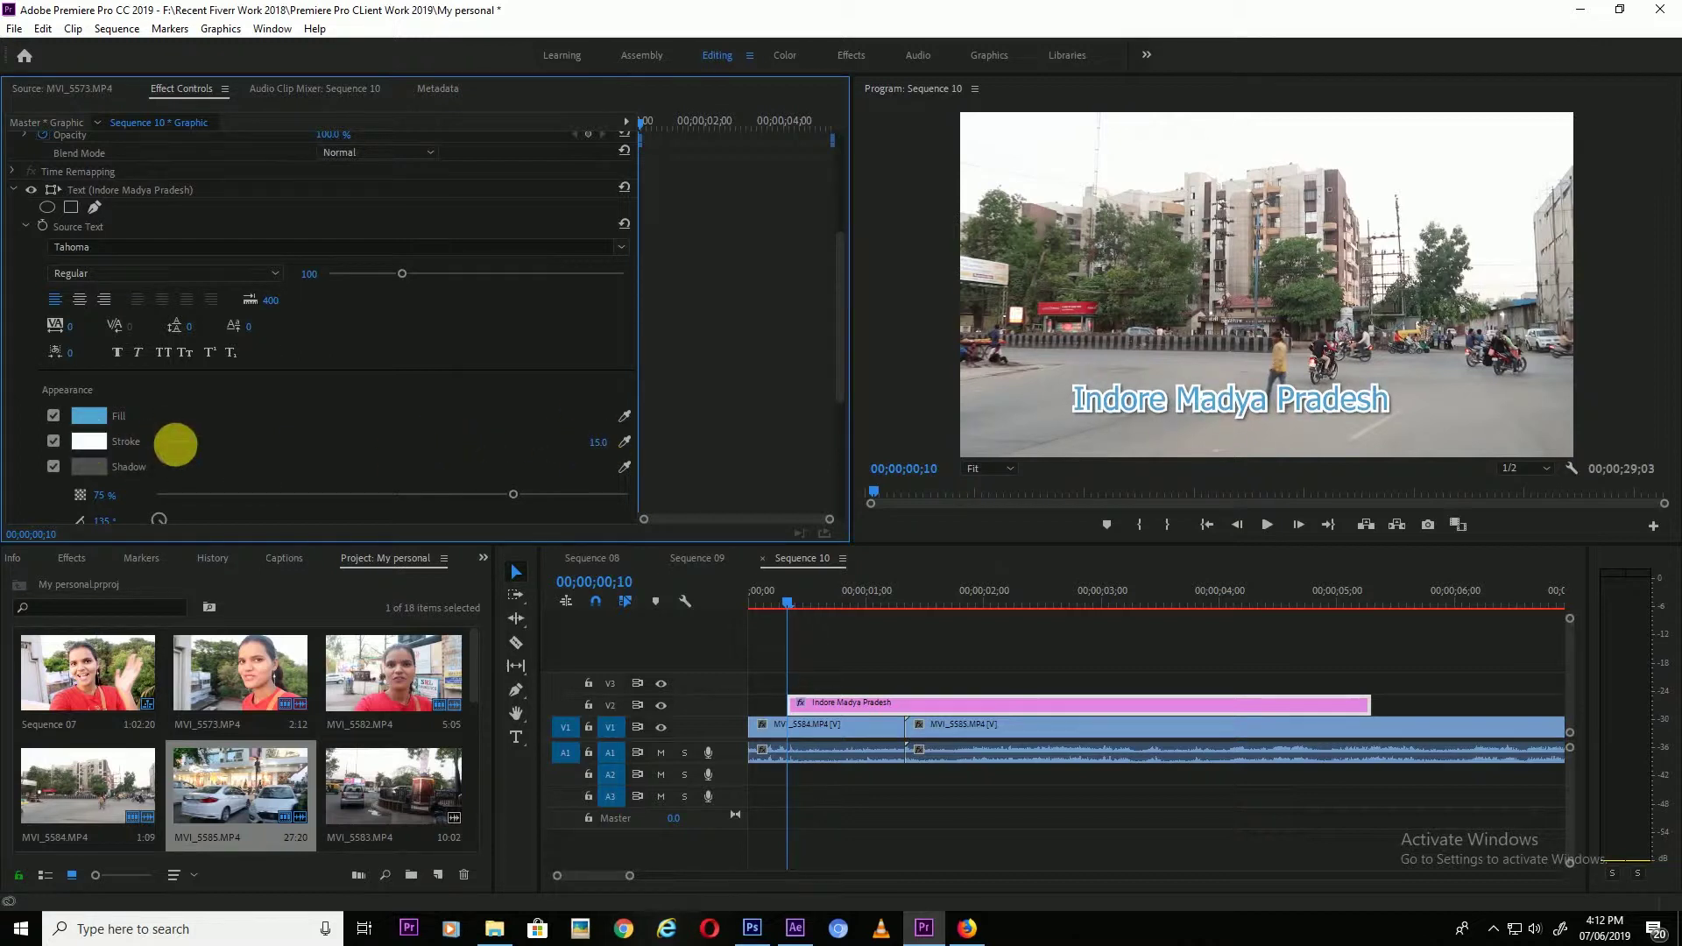
scroll(176, 451, "down", 3)
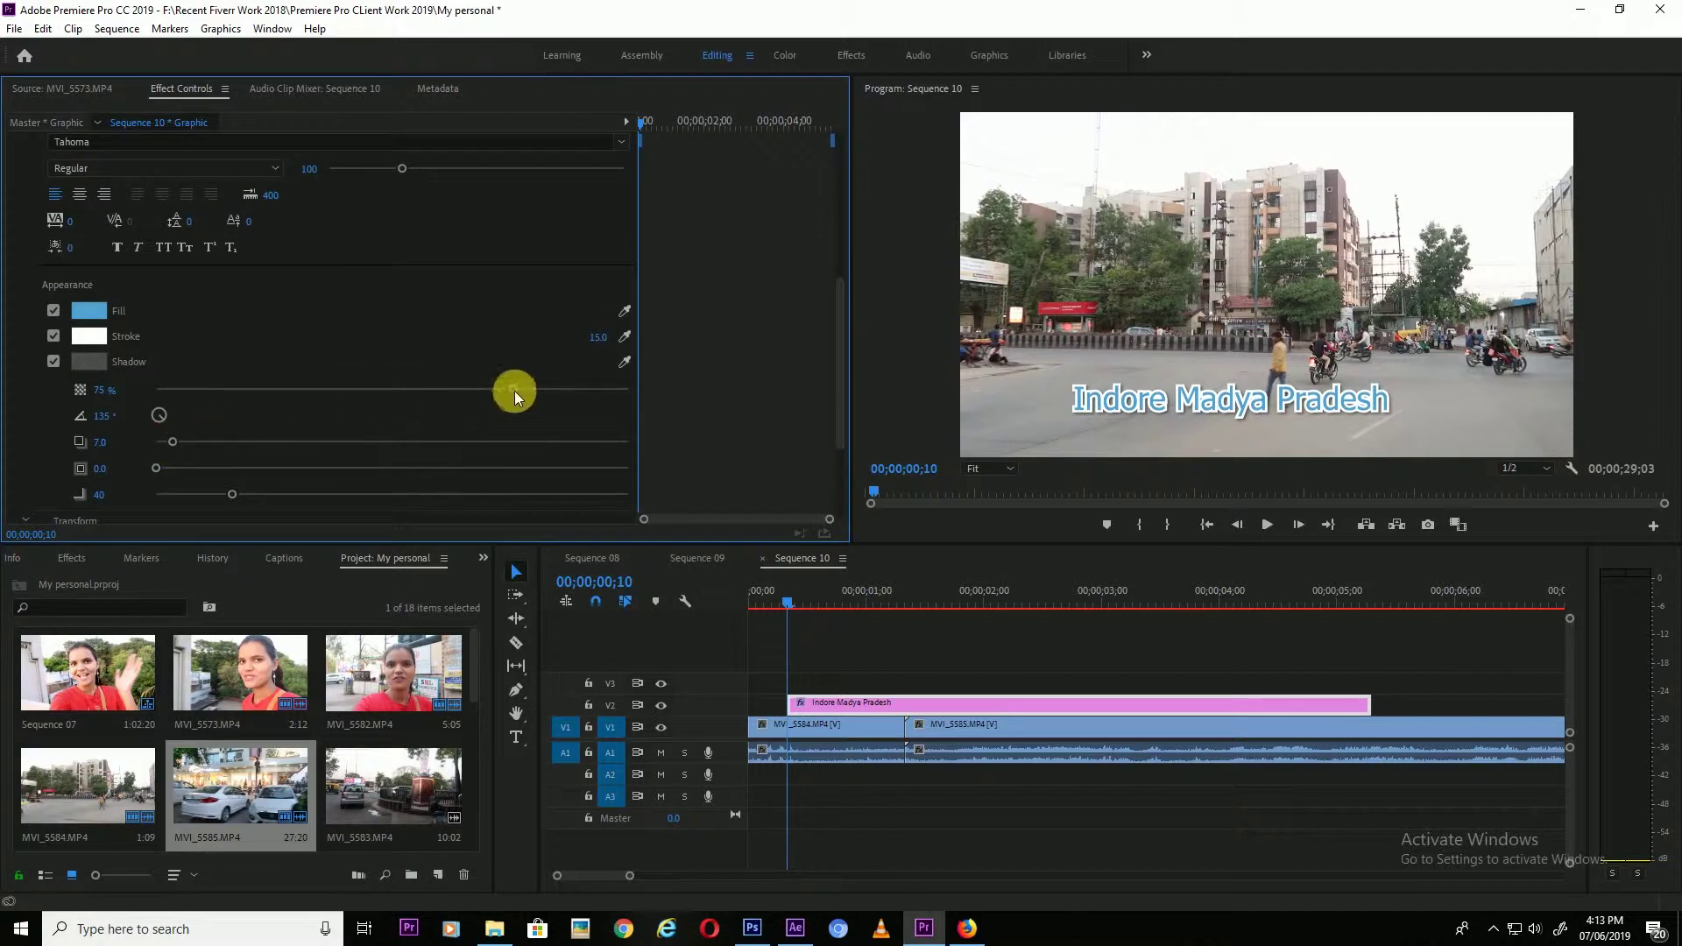
left_click_drag(582, 399, 596, 391)
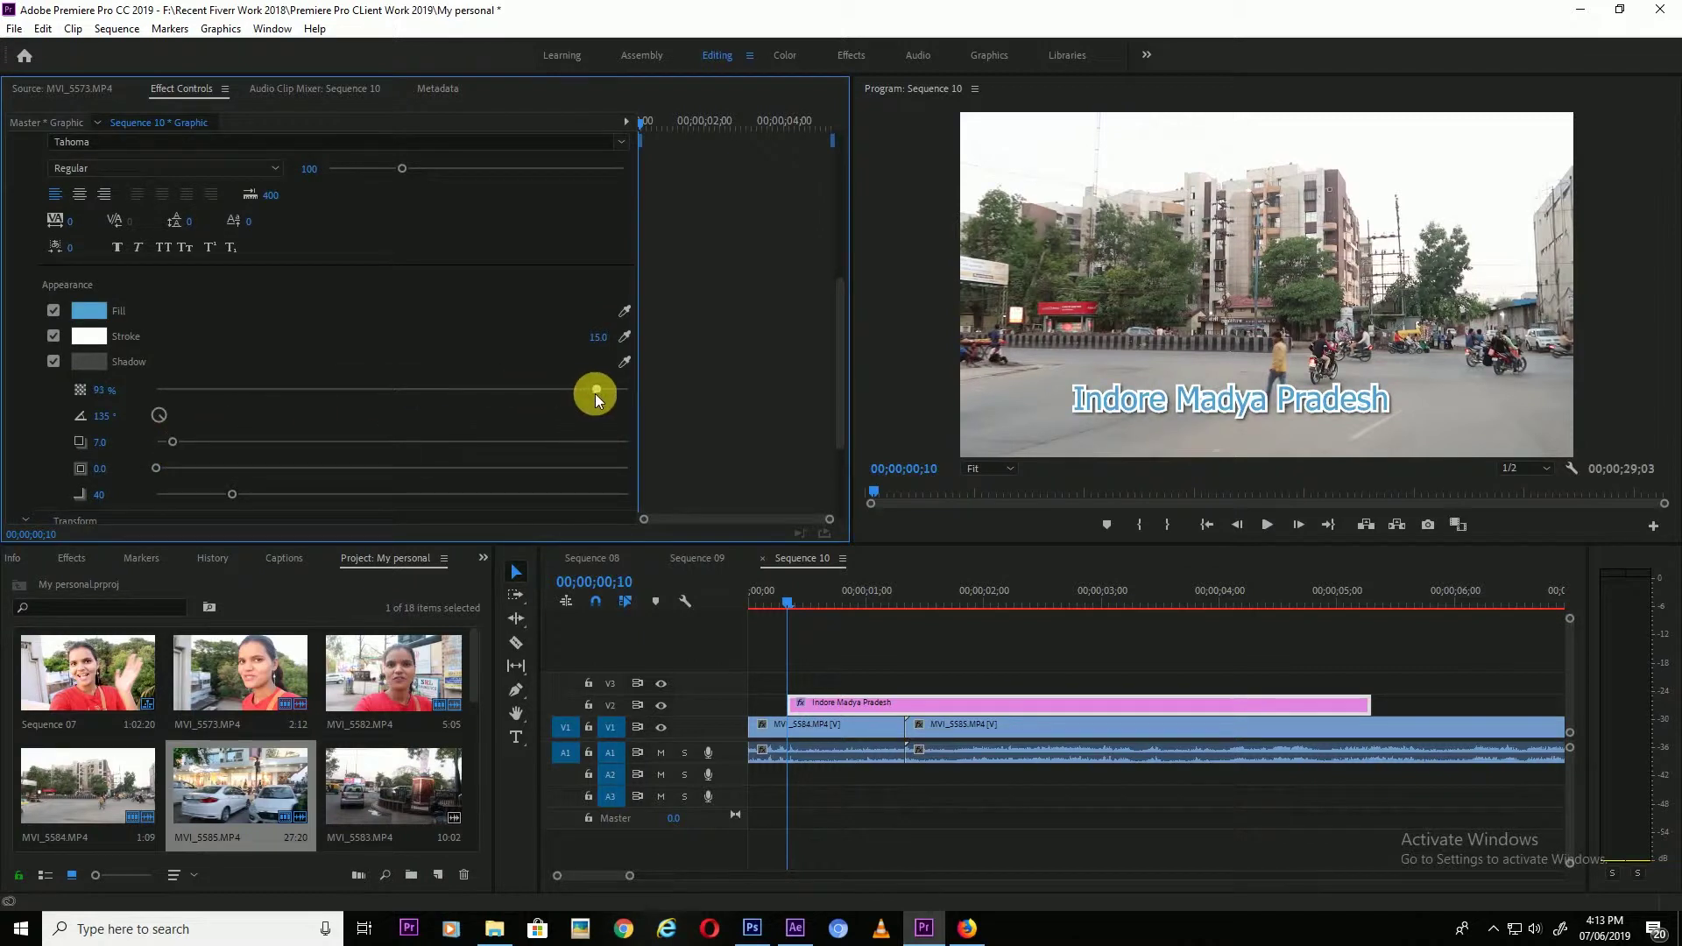
left_click(453, 389)
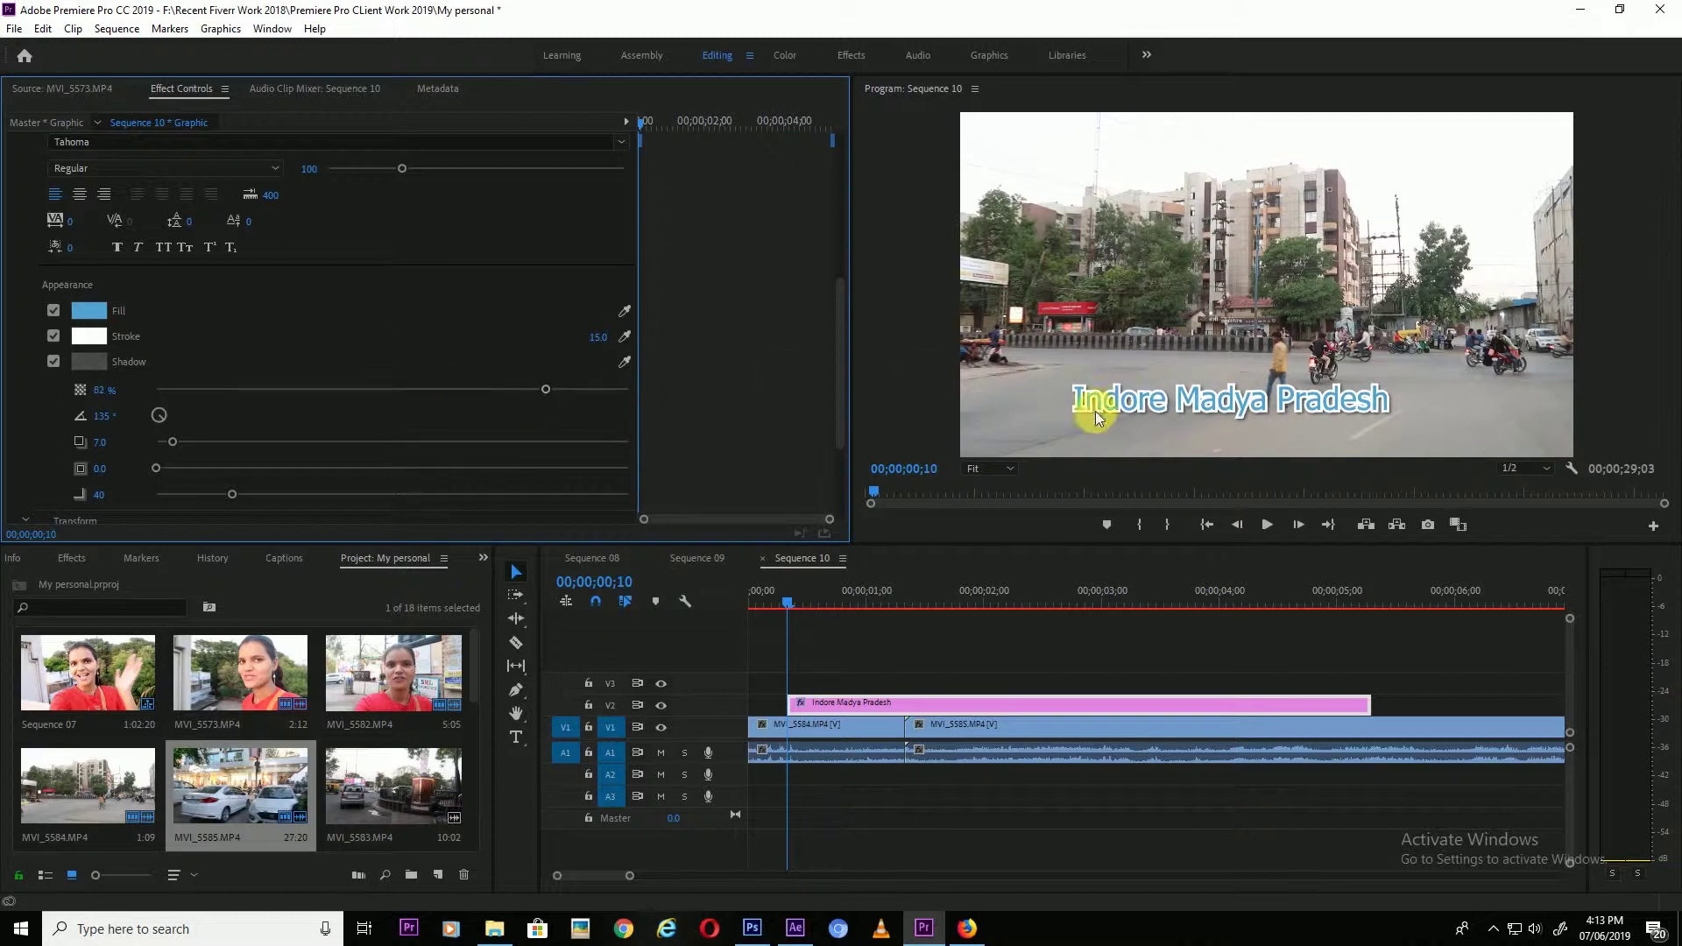
Step: Enlarge the Program monitor and raise shadow opacity to about 90% with blur 40
left_click_drag(949, 548, 967, 688)
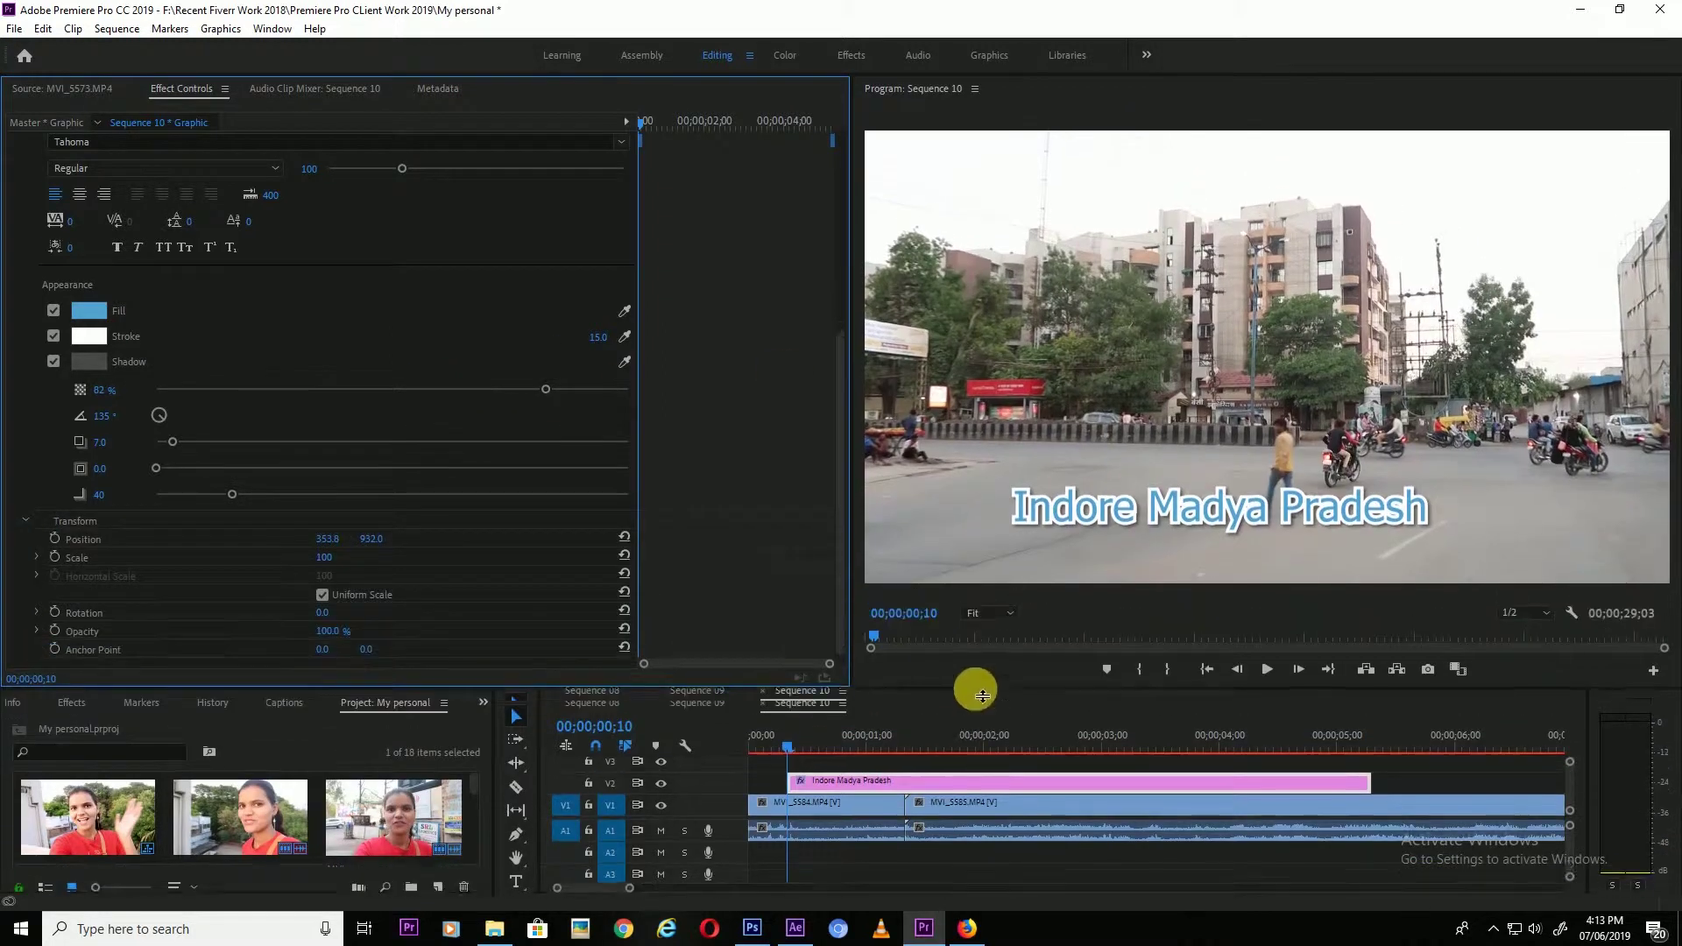
left_click_drag(547, 390, 581, 392)
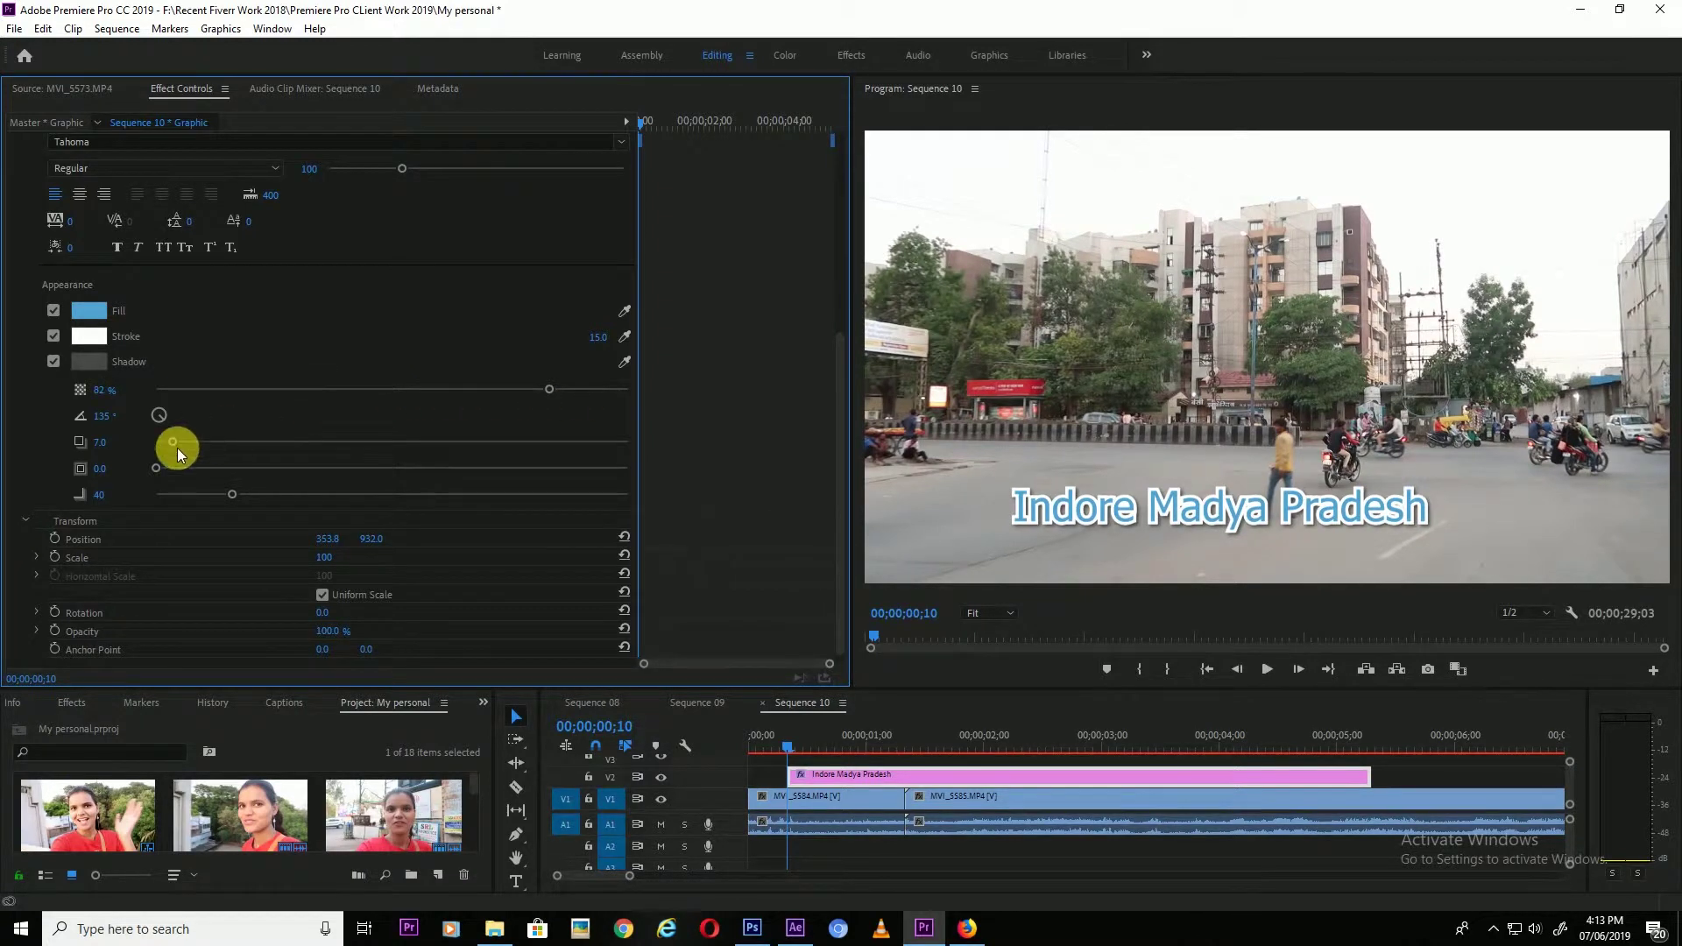
left_click_drag(247, 494, 303, 490)
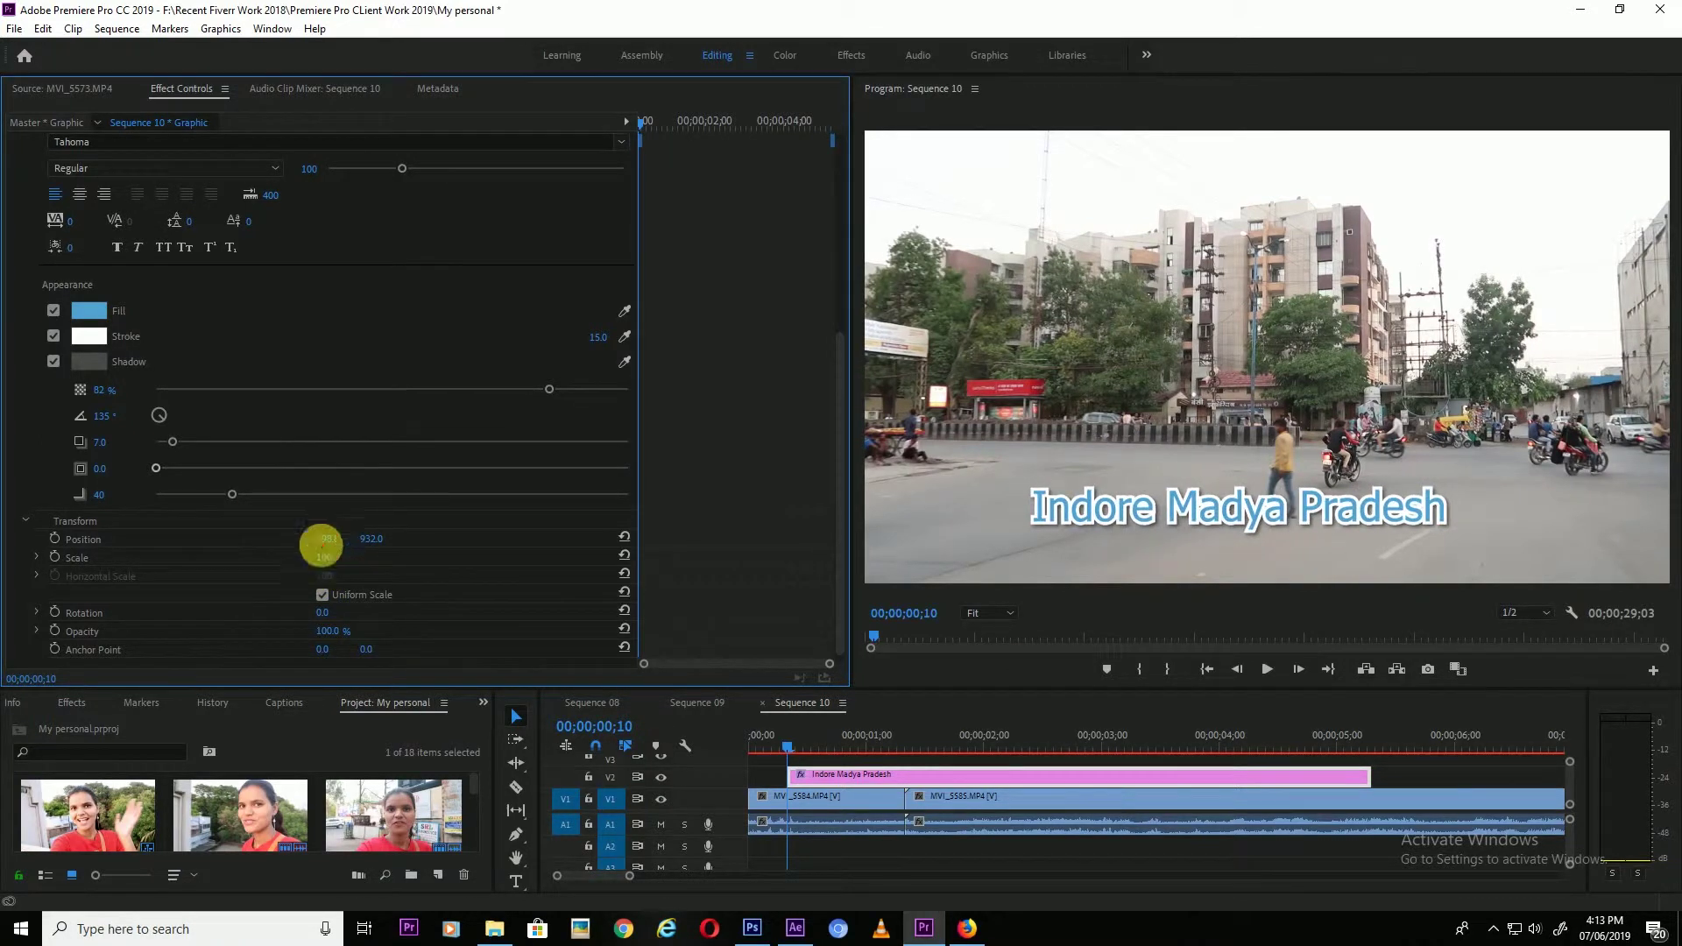
Step: Keep rotation at 0° and offset the title's anchor point to 169.0, shifting it left
left_click_drag(322, 613, 280, 612)
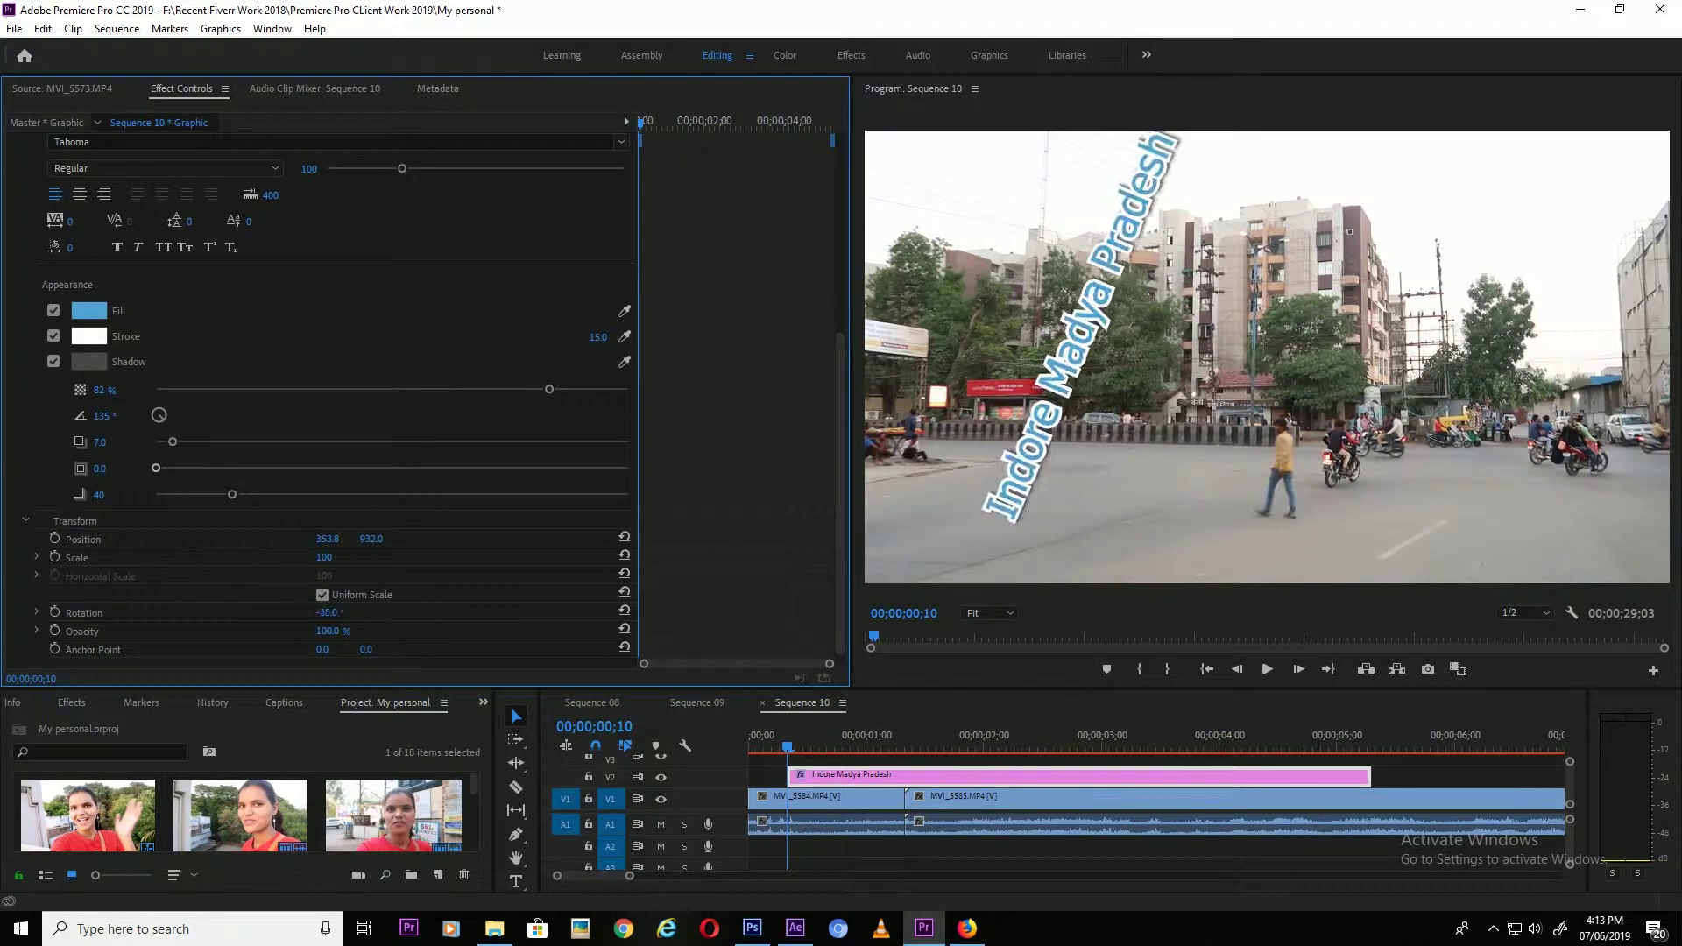
key("ctrl+z")
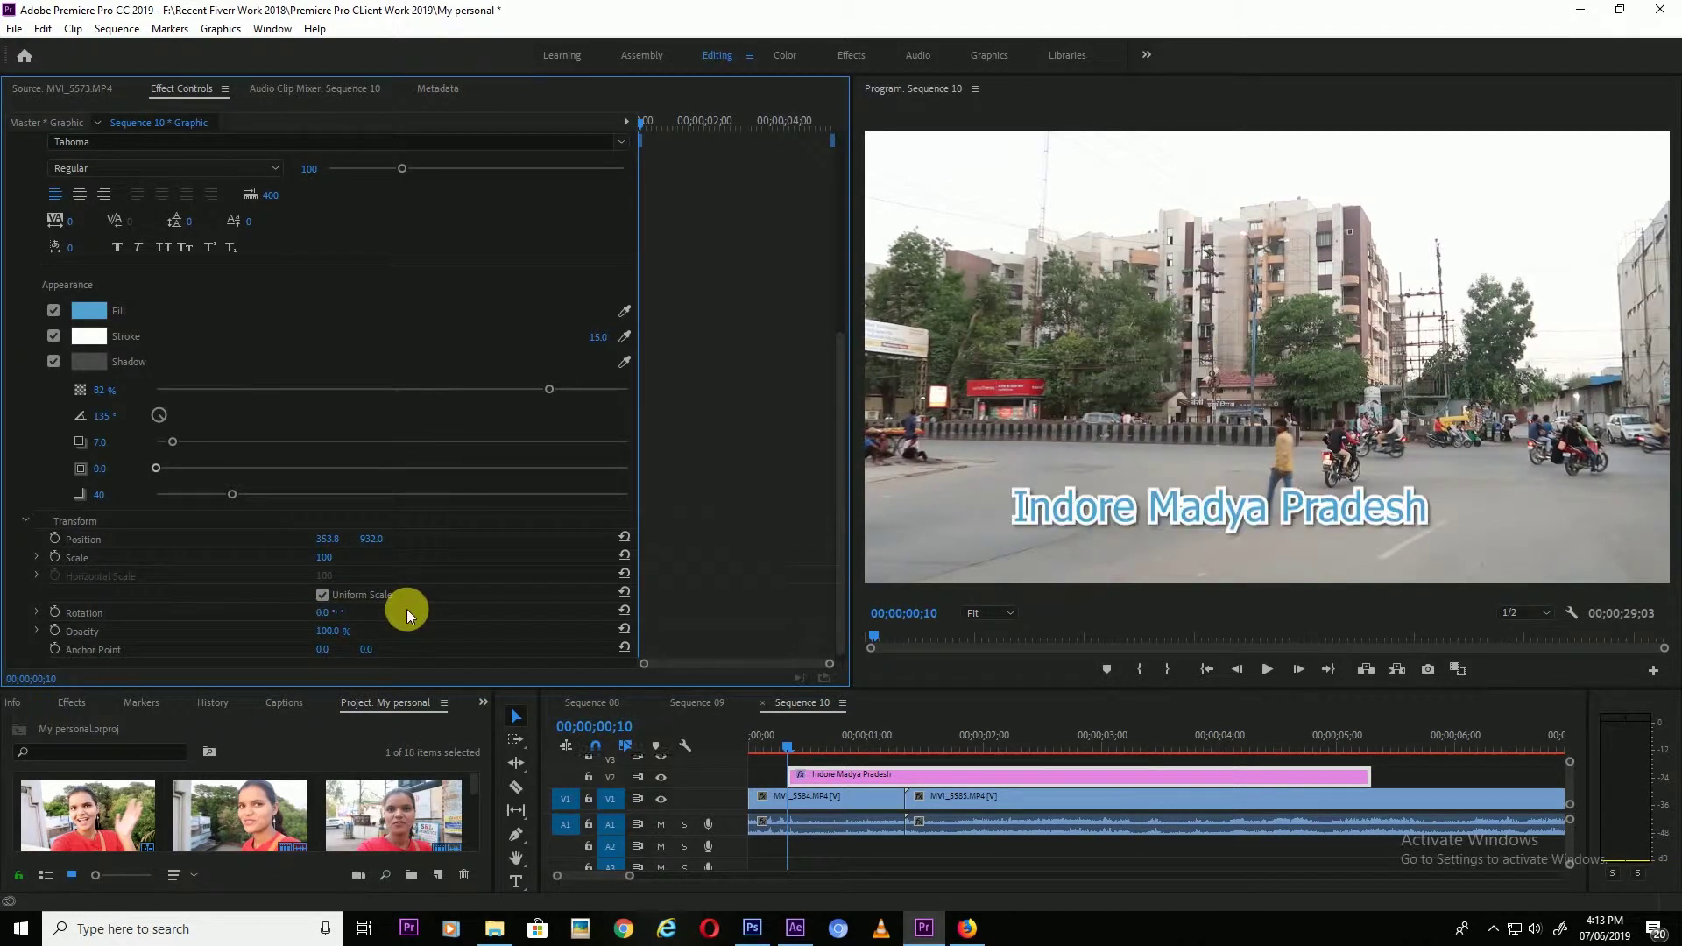
scroll(318, 610, "down", 1)
mouse_move(324, 638)
left_mouse_down()
mouse_move(298, 638)
mouse_move(327, 638)
left_mouse_up()
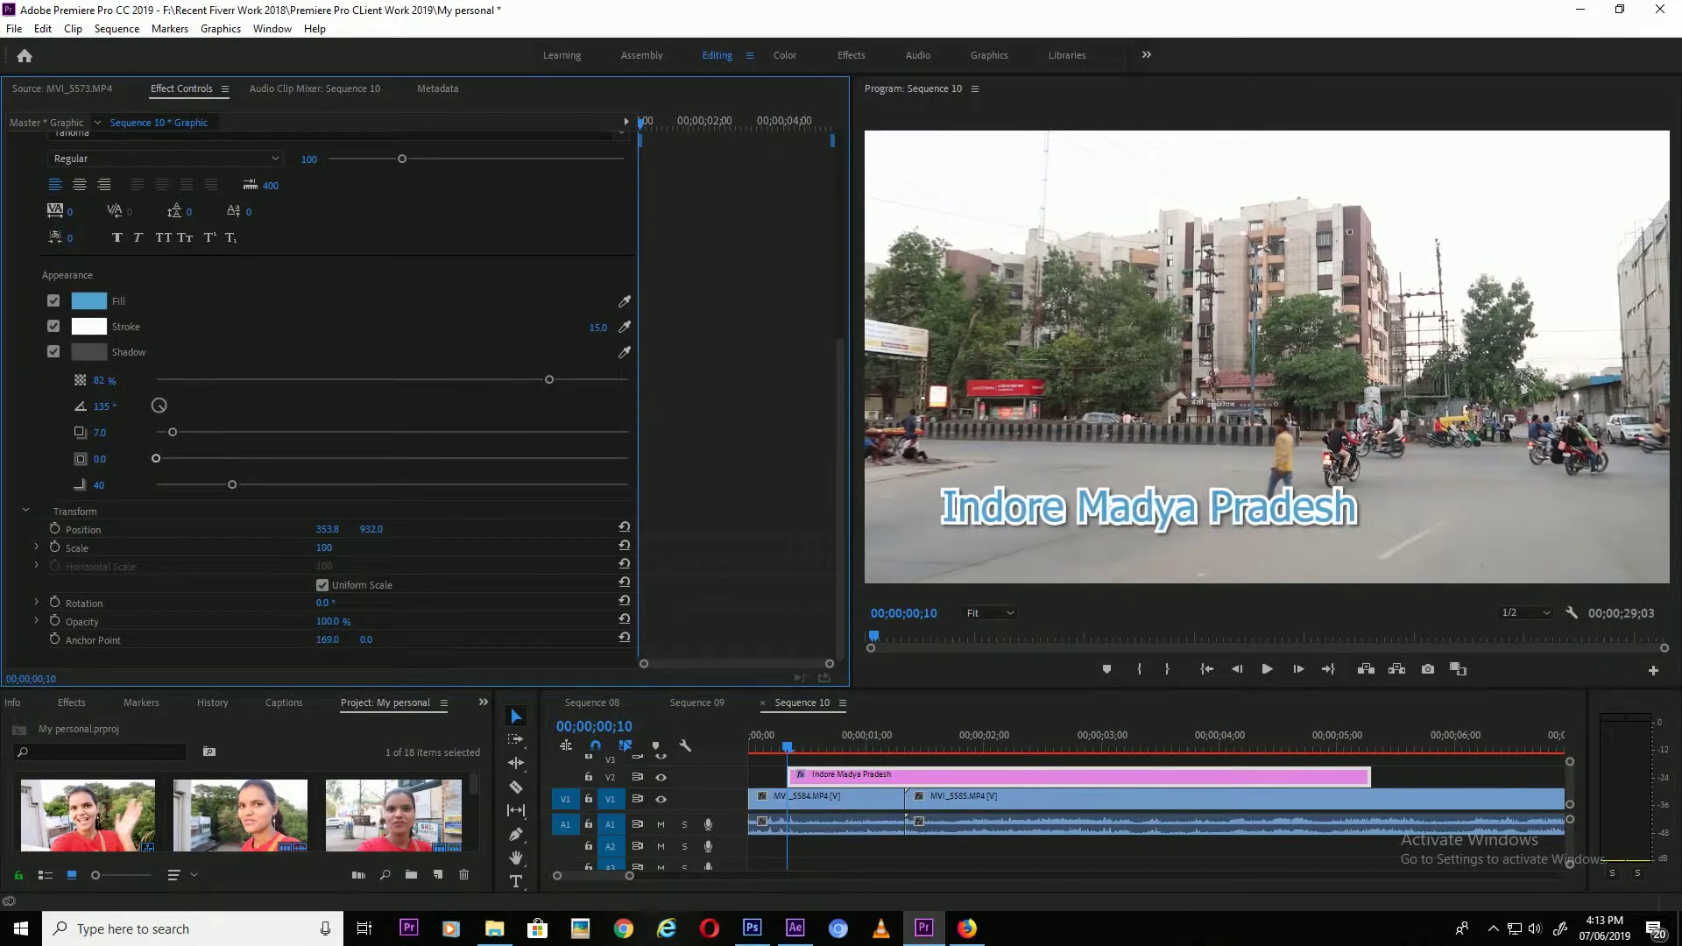
Step: Move the title's anchor point to the centre of the text
double_click(1026, 532)
left_click(1060, 524)
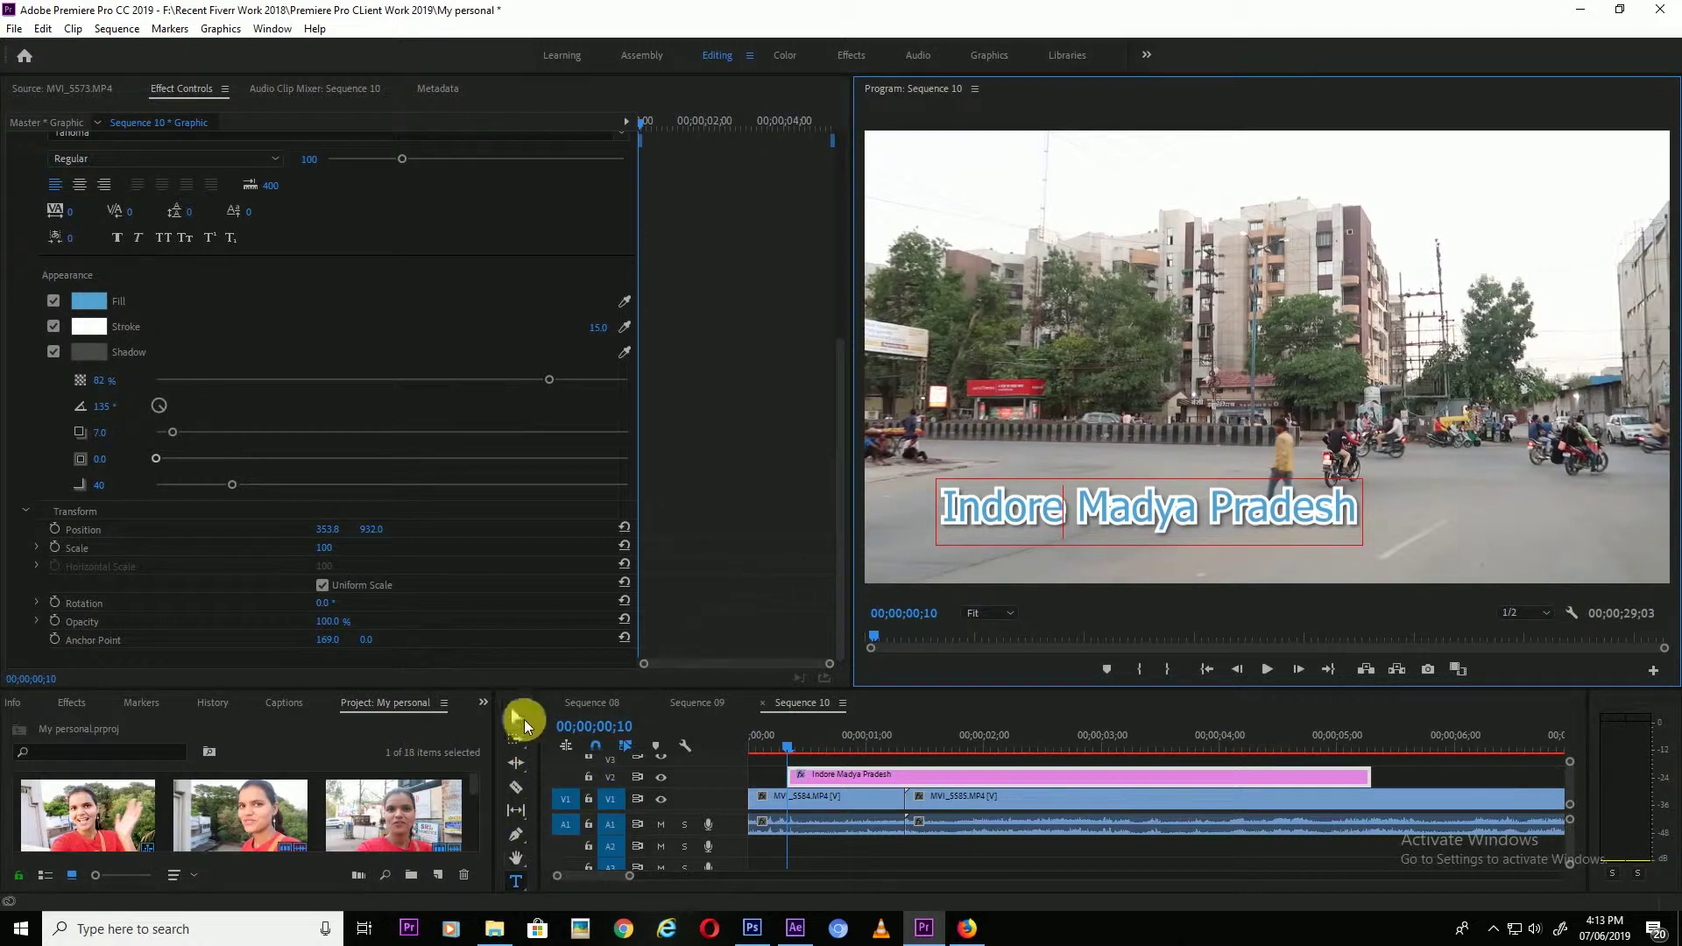
left_click(516, 717)
left_click_drag(1012, 524, 1157, 518)
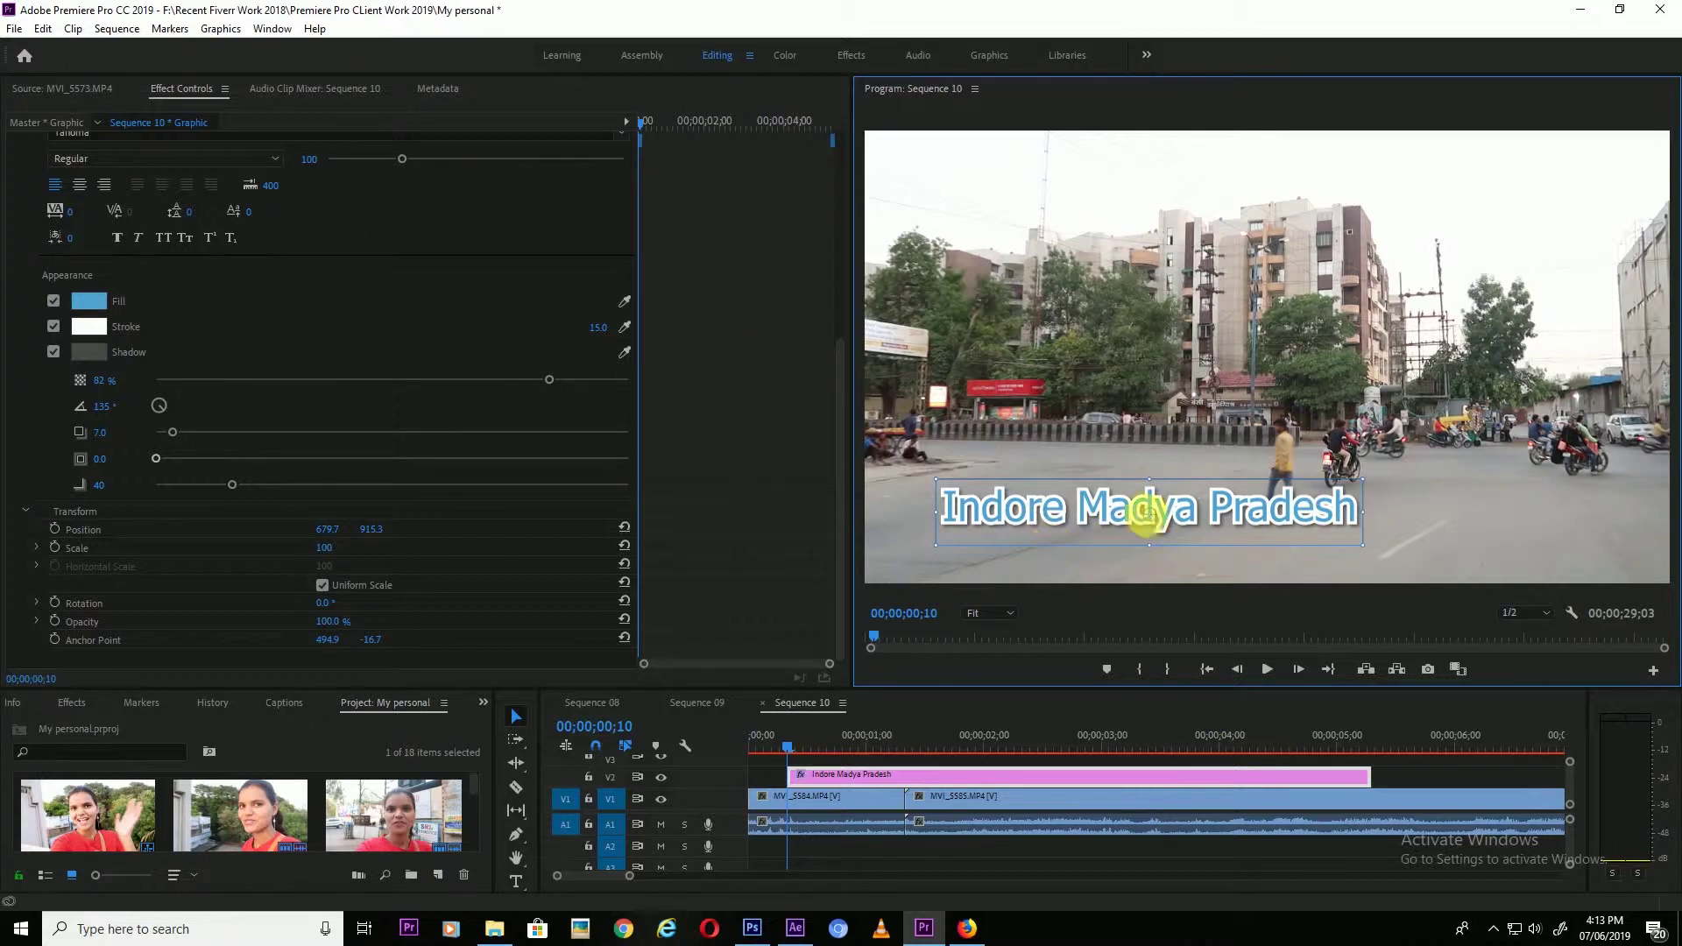
Step: Scale the title to 98 and move it to position 591.9, 963.2
left_click(510, 711)
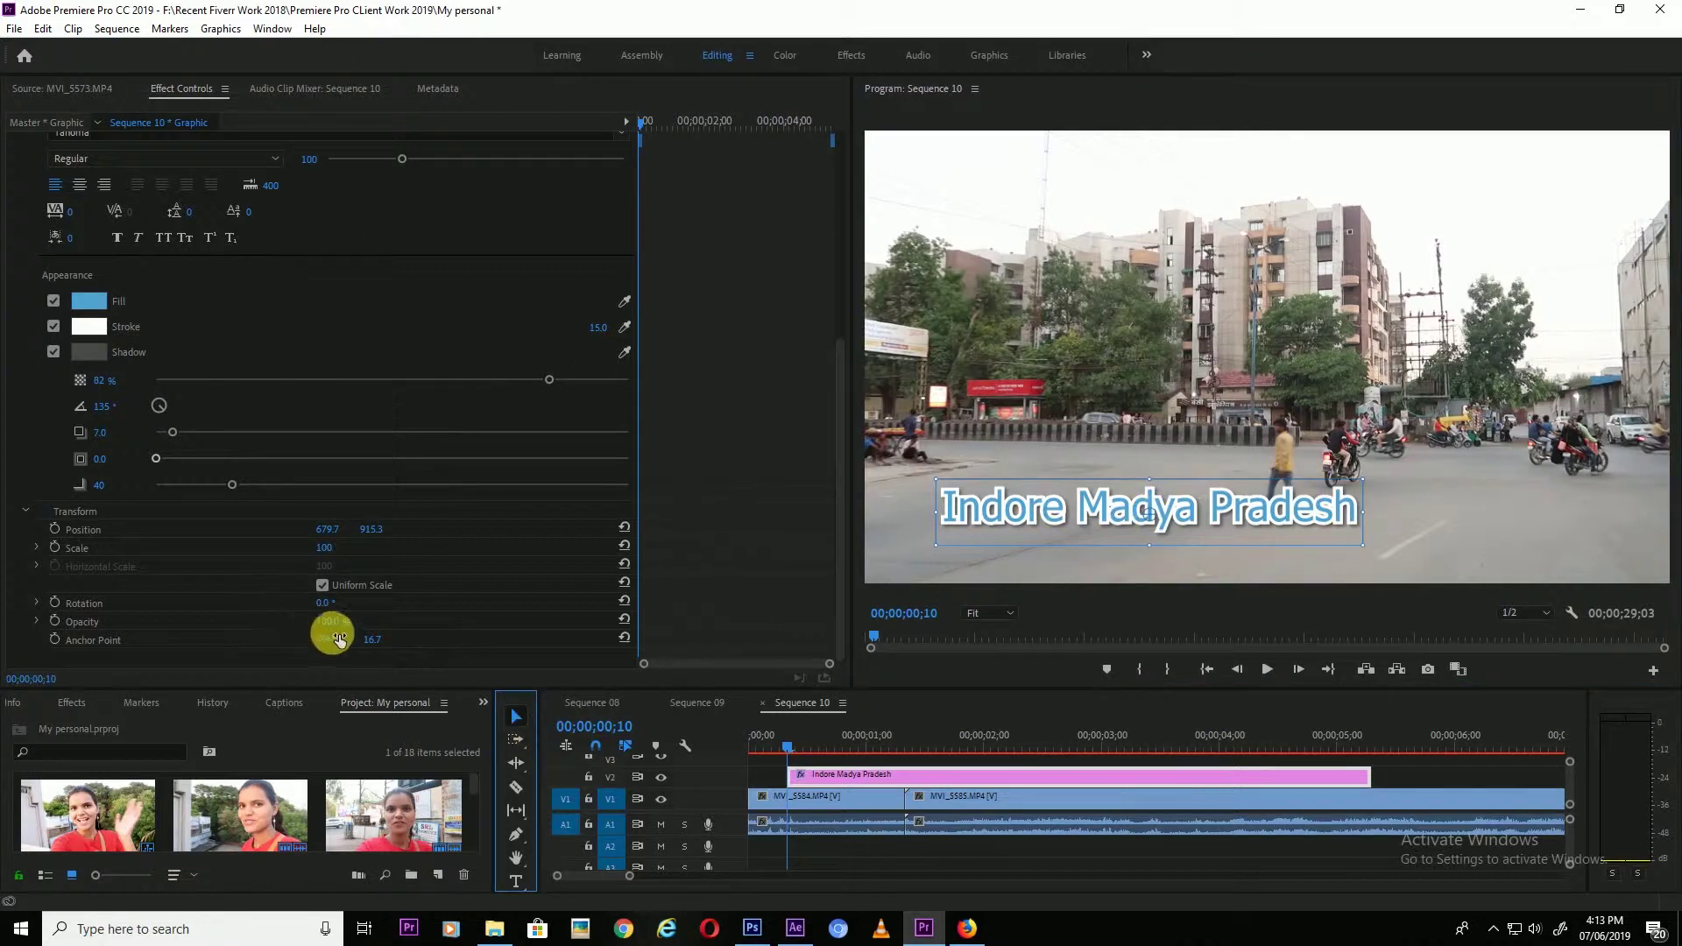
mouse_move(319, 549)
left_mouse_down()
mouse_move(298, 549)
mouse_move(344, 549)
left_mouse_up()
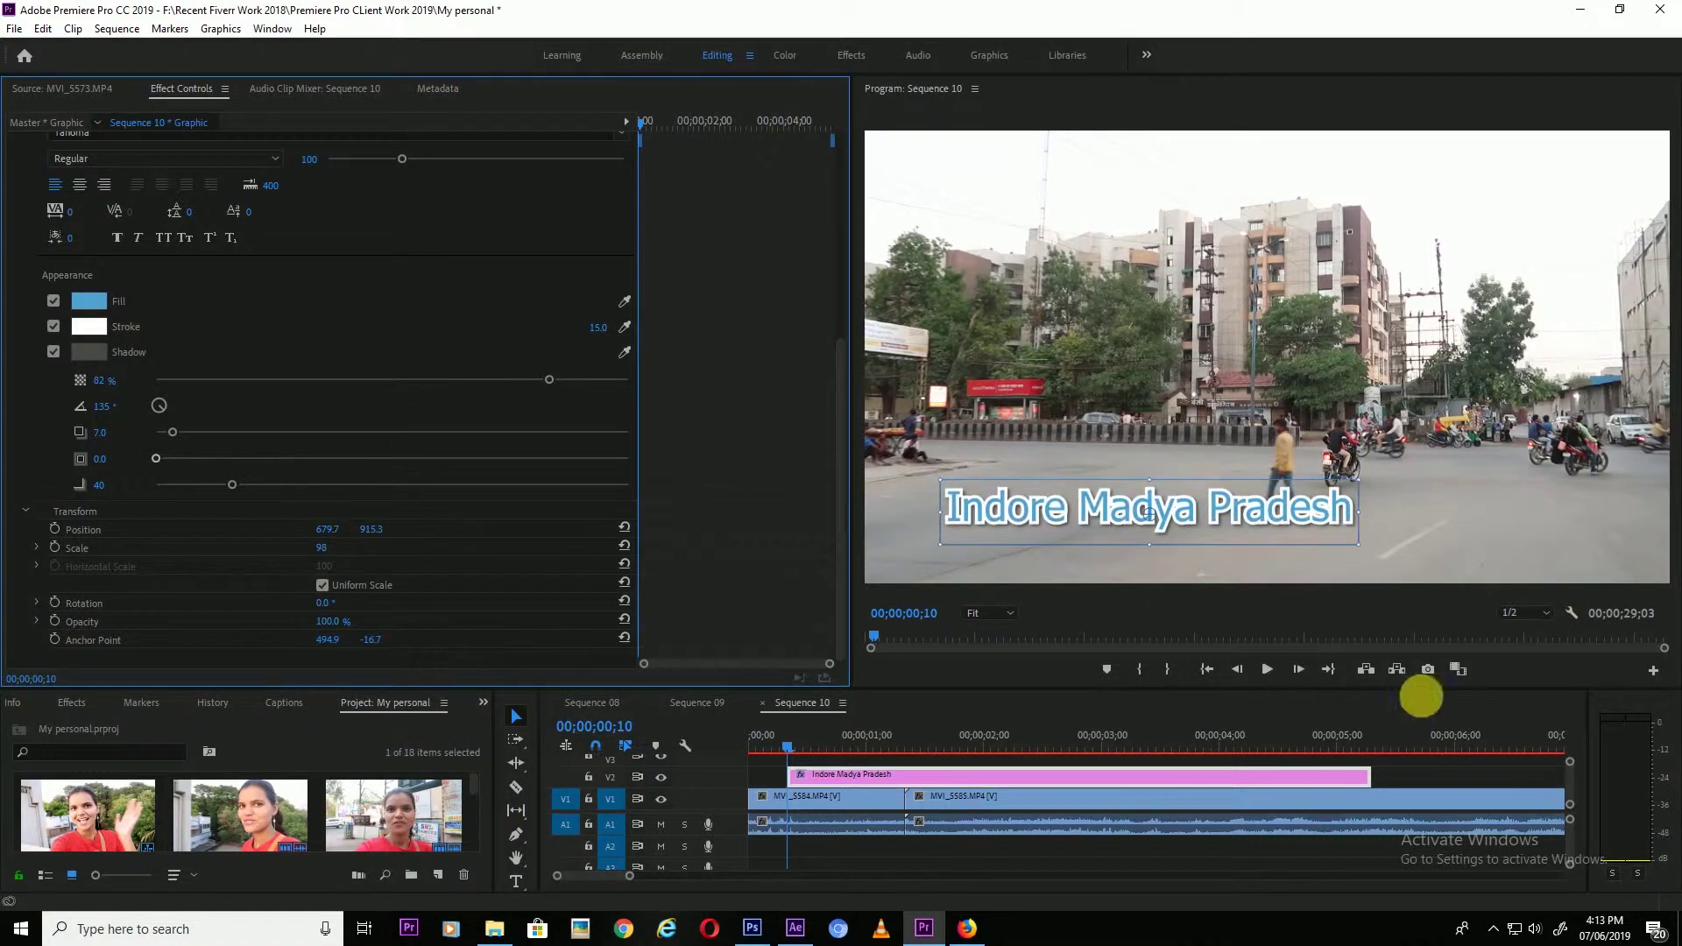
left_click_drag(1018, 518, 981, 536)
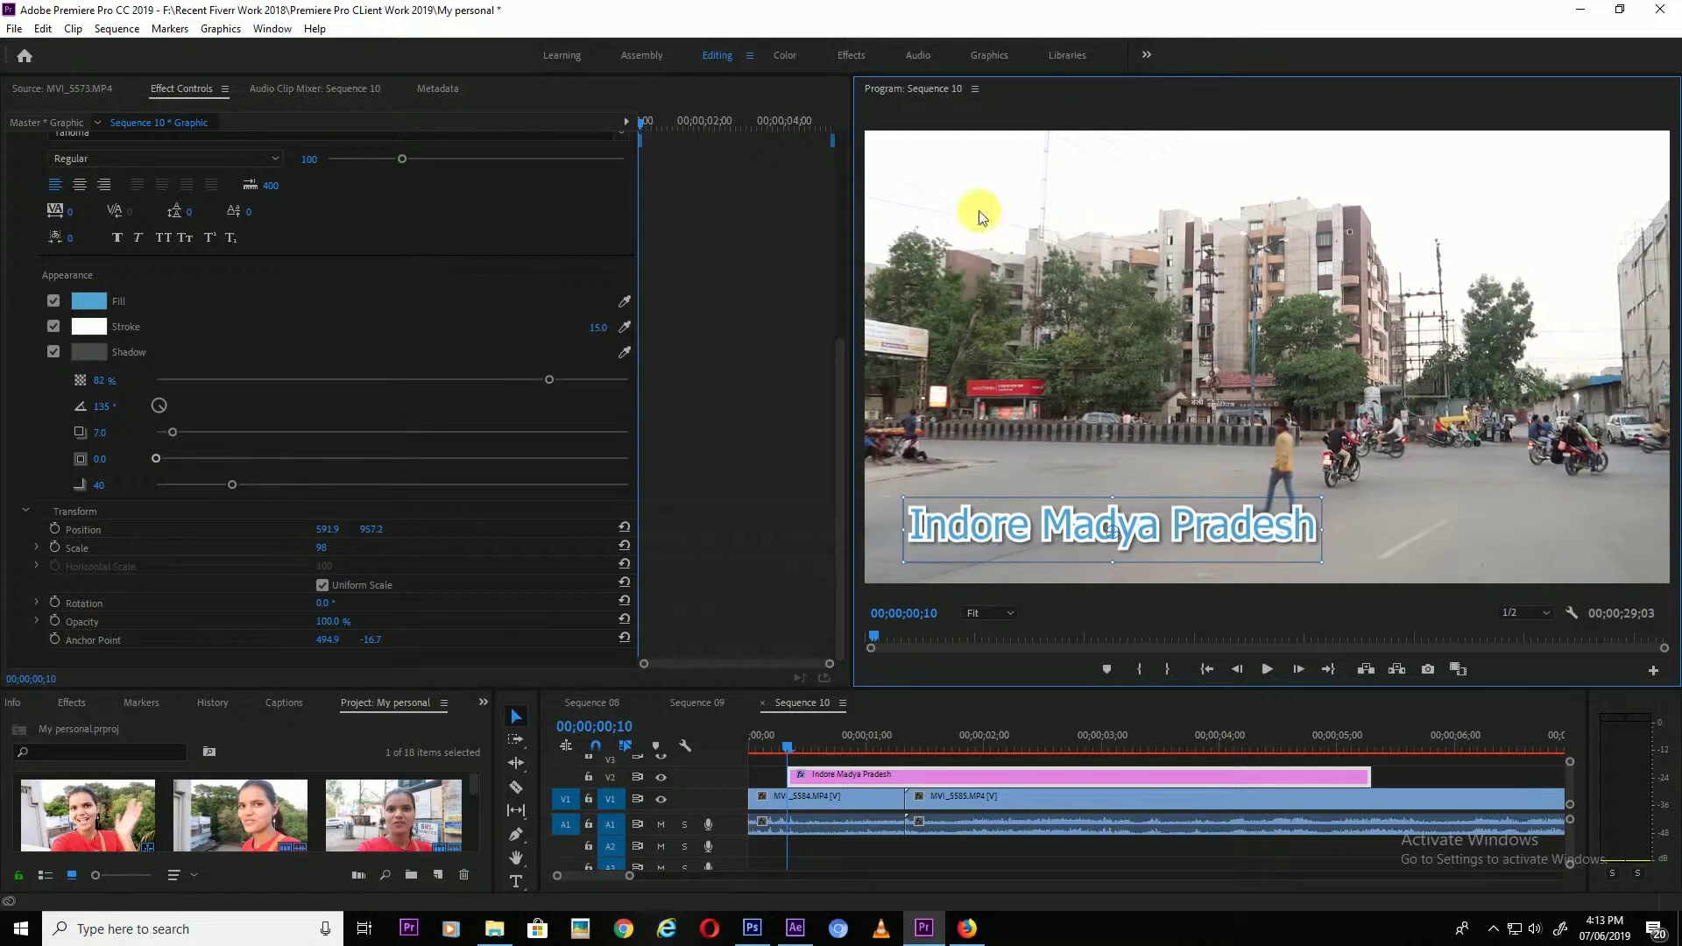
left_click_drag(1012, 534, 1011, 536)
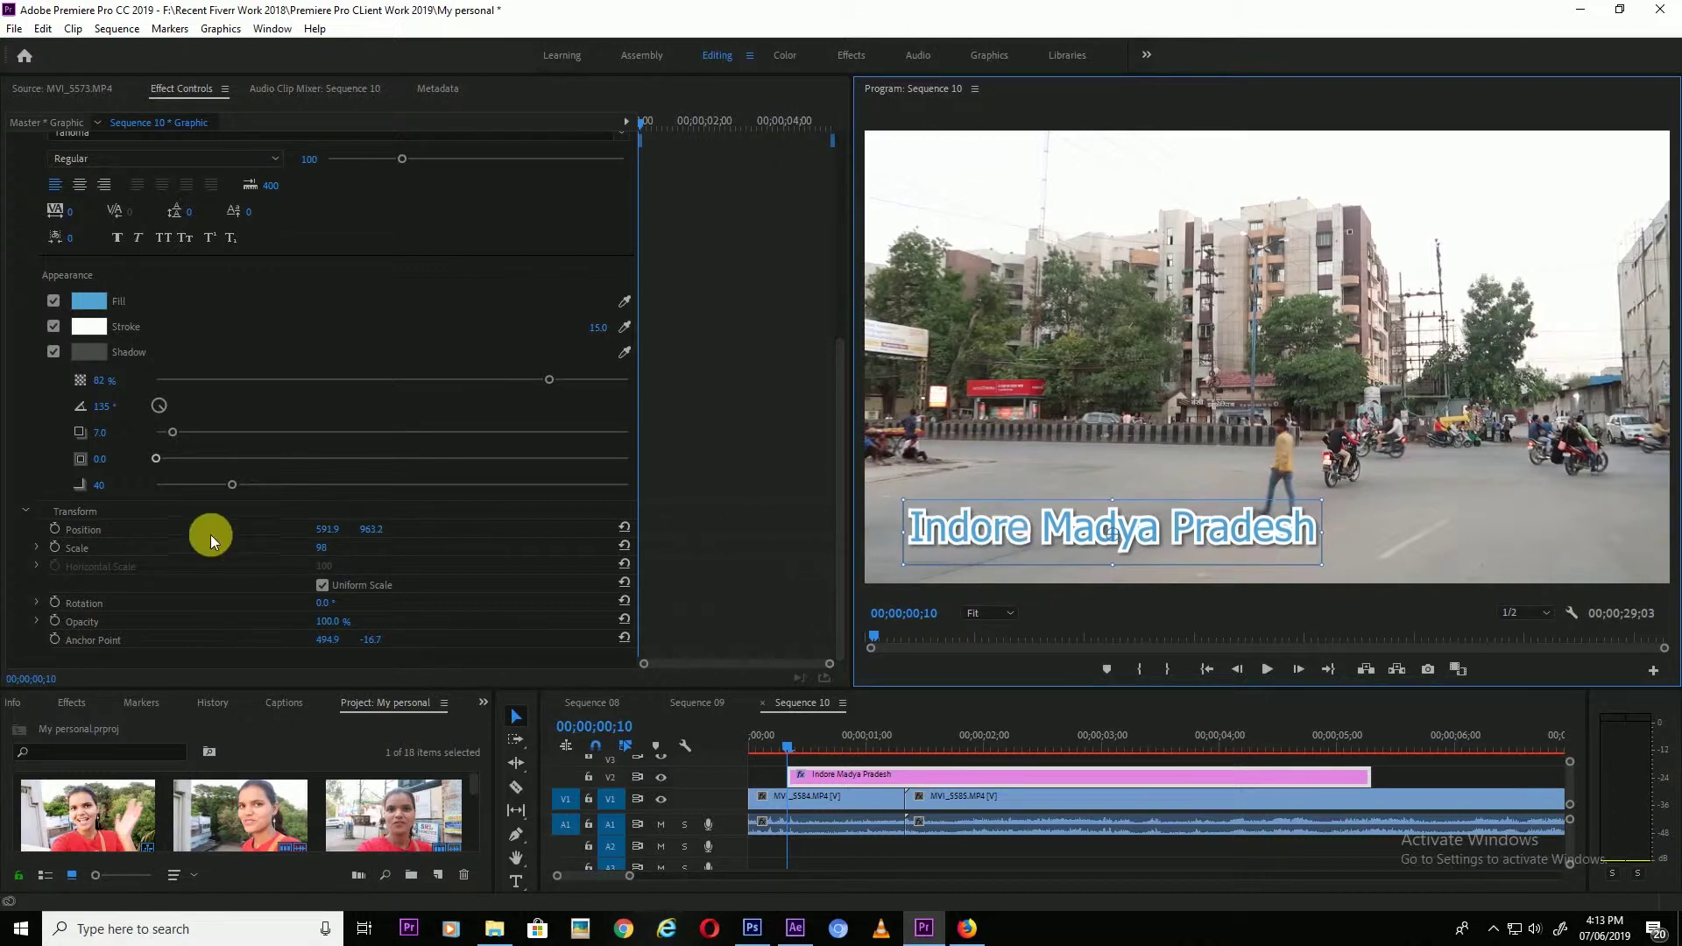
Step: Keyframe the title's Scale at 100 at a later time and 0 at the start
left_click(56, 548)
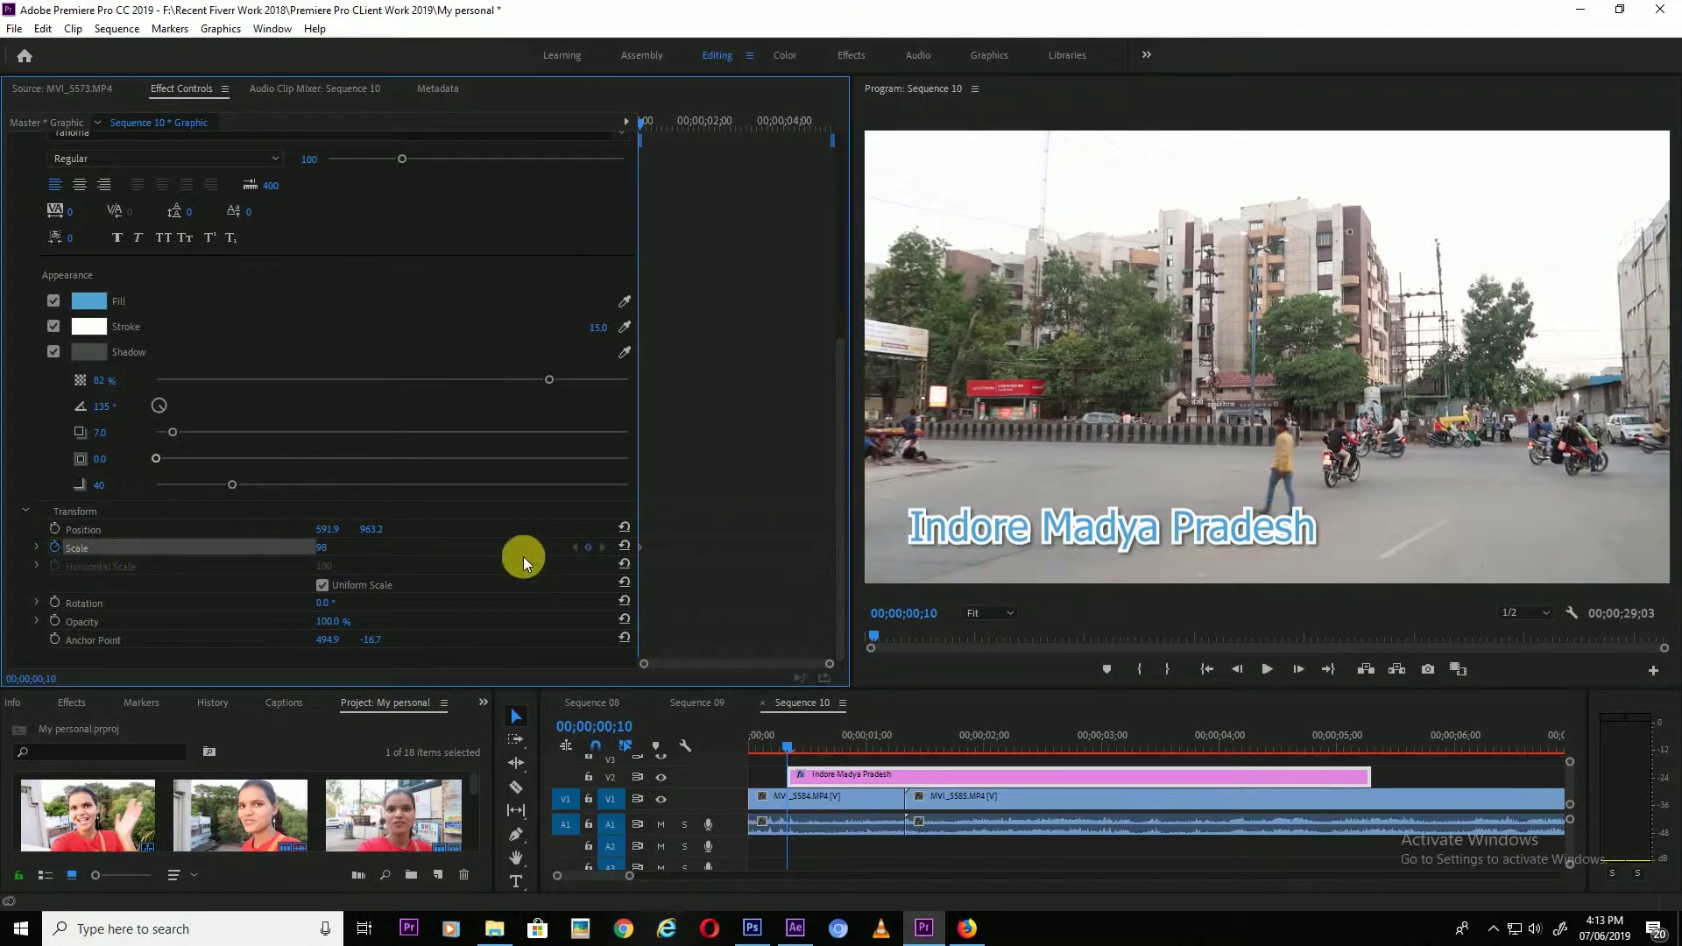
left_click_drag(324, 552, 337, 552)
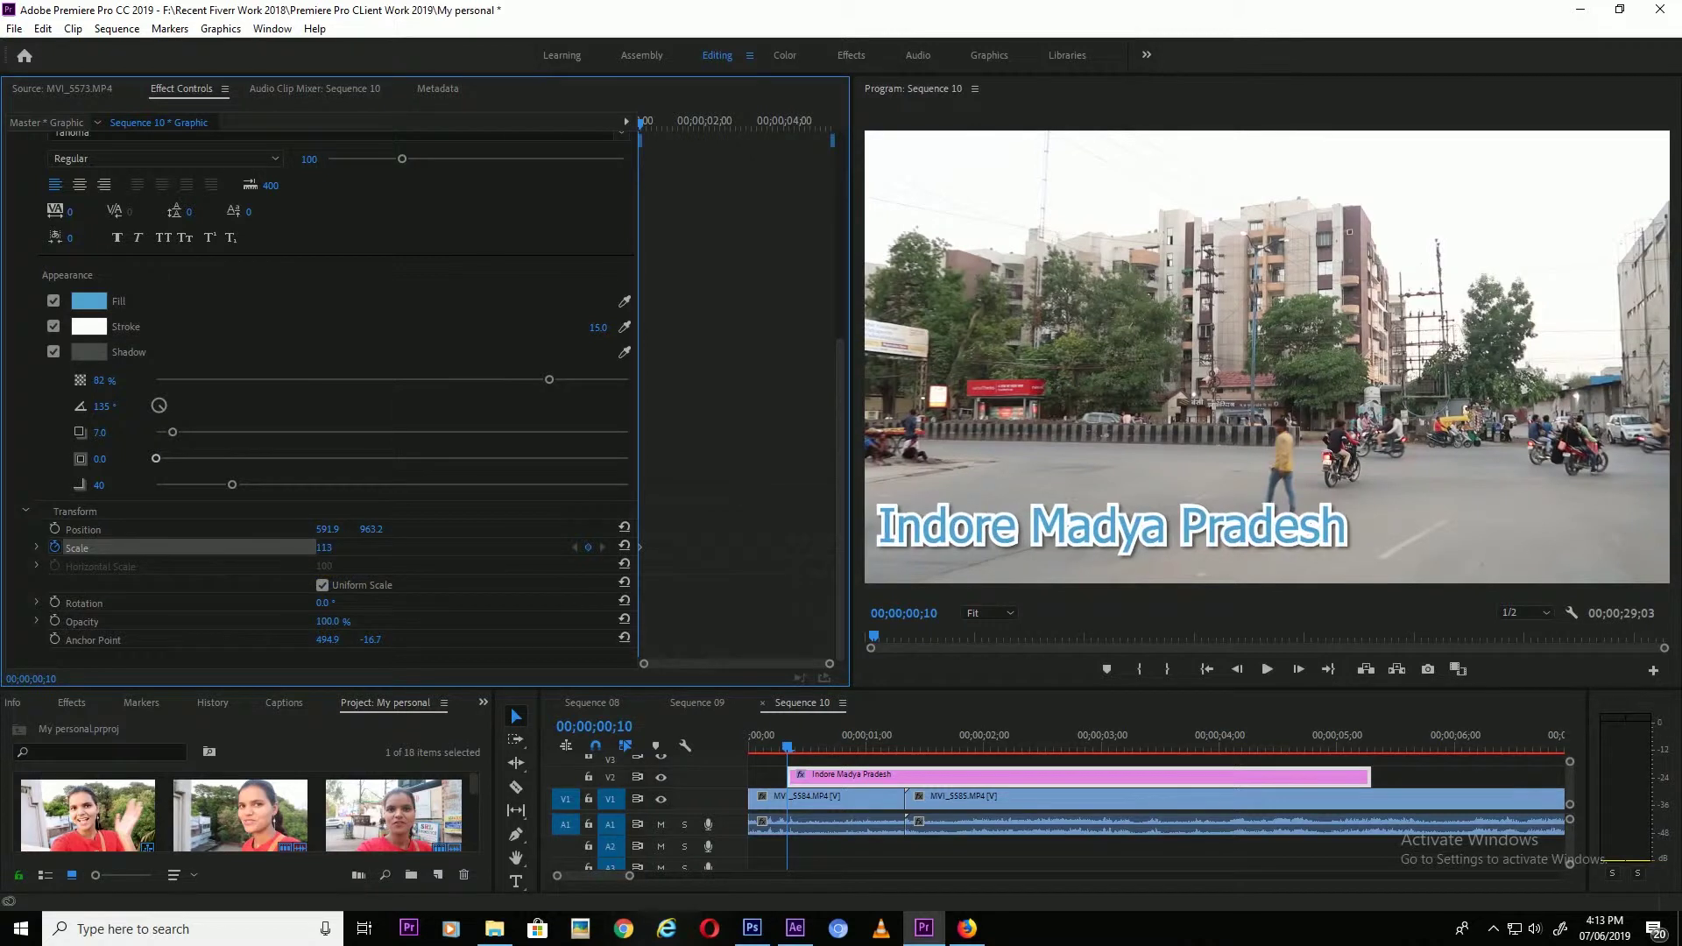
key("ctrl+z")
left_click(331, 548)
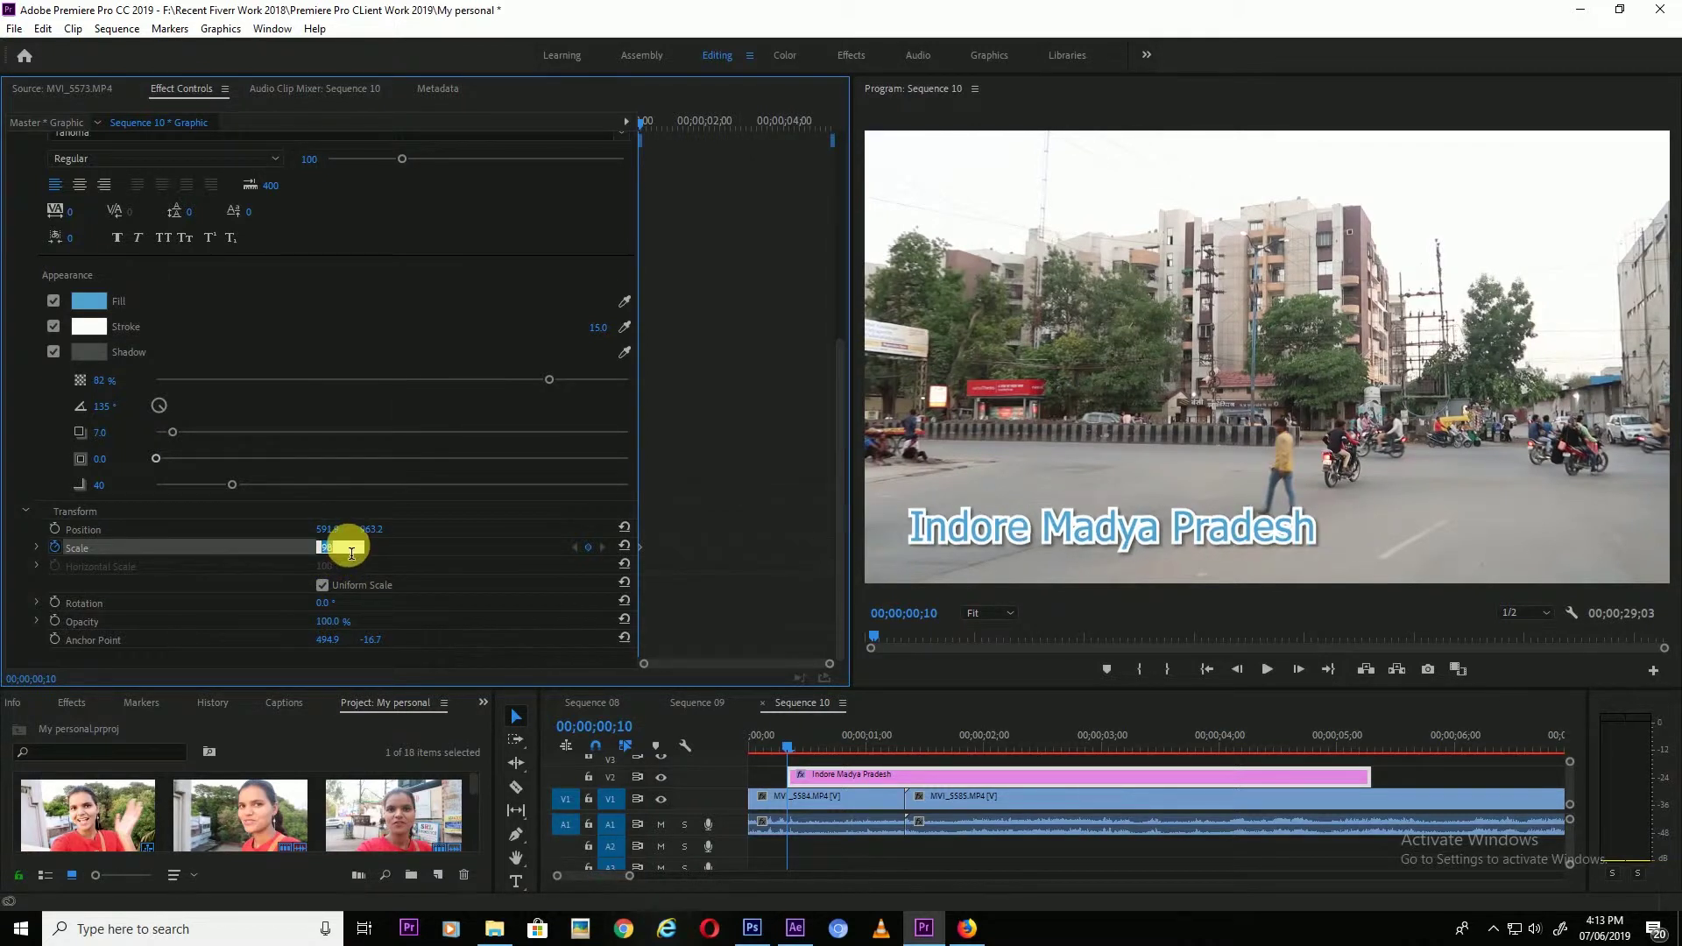
type("0")
key("Return")
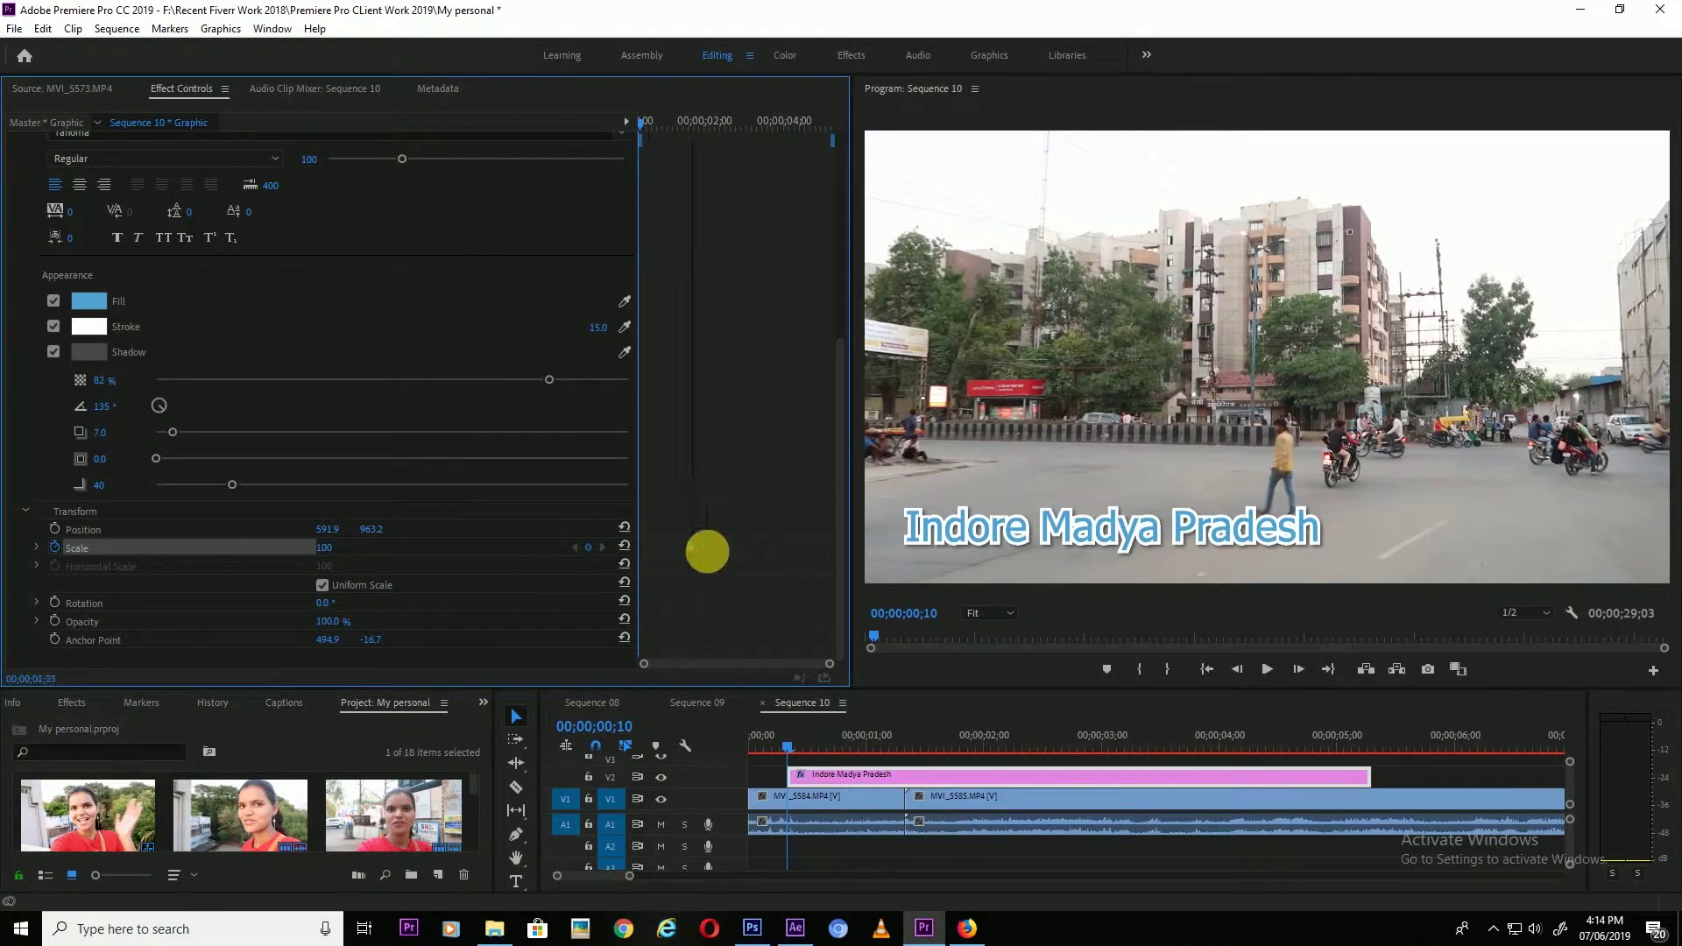
left_click(326, 547)
type("0")
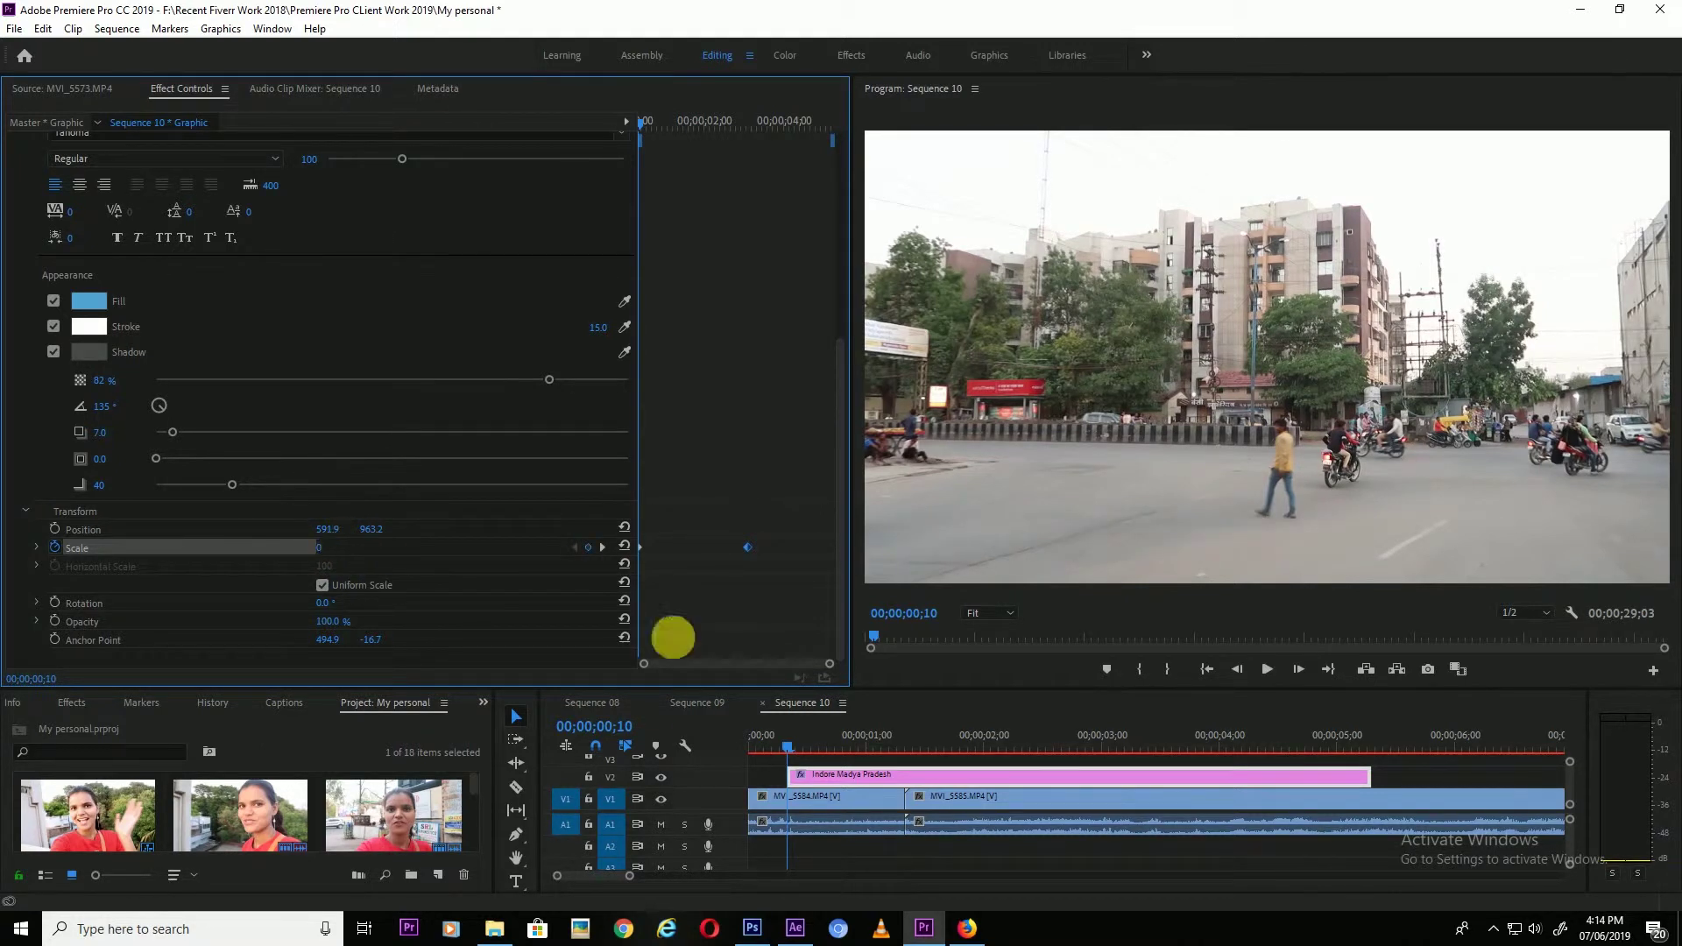
left_click(944, 734)
key("space")
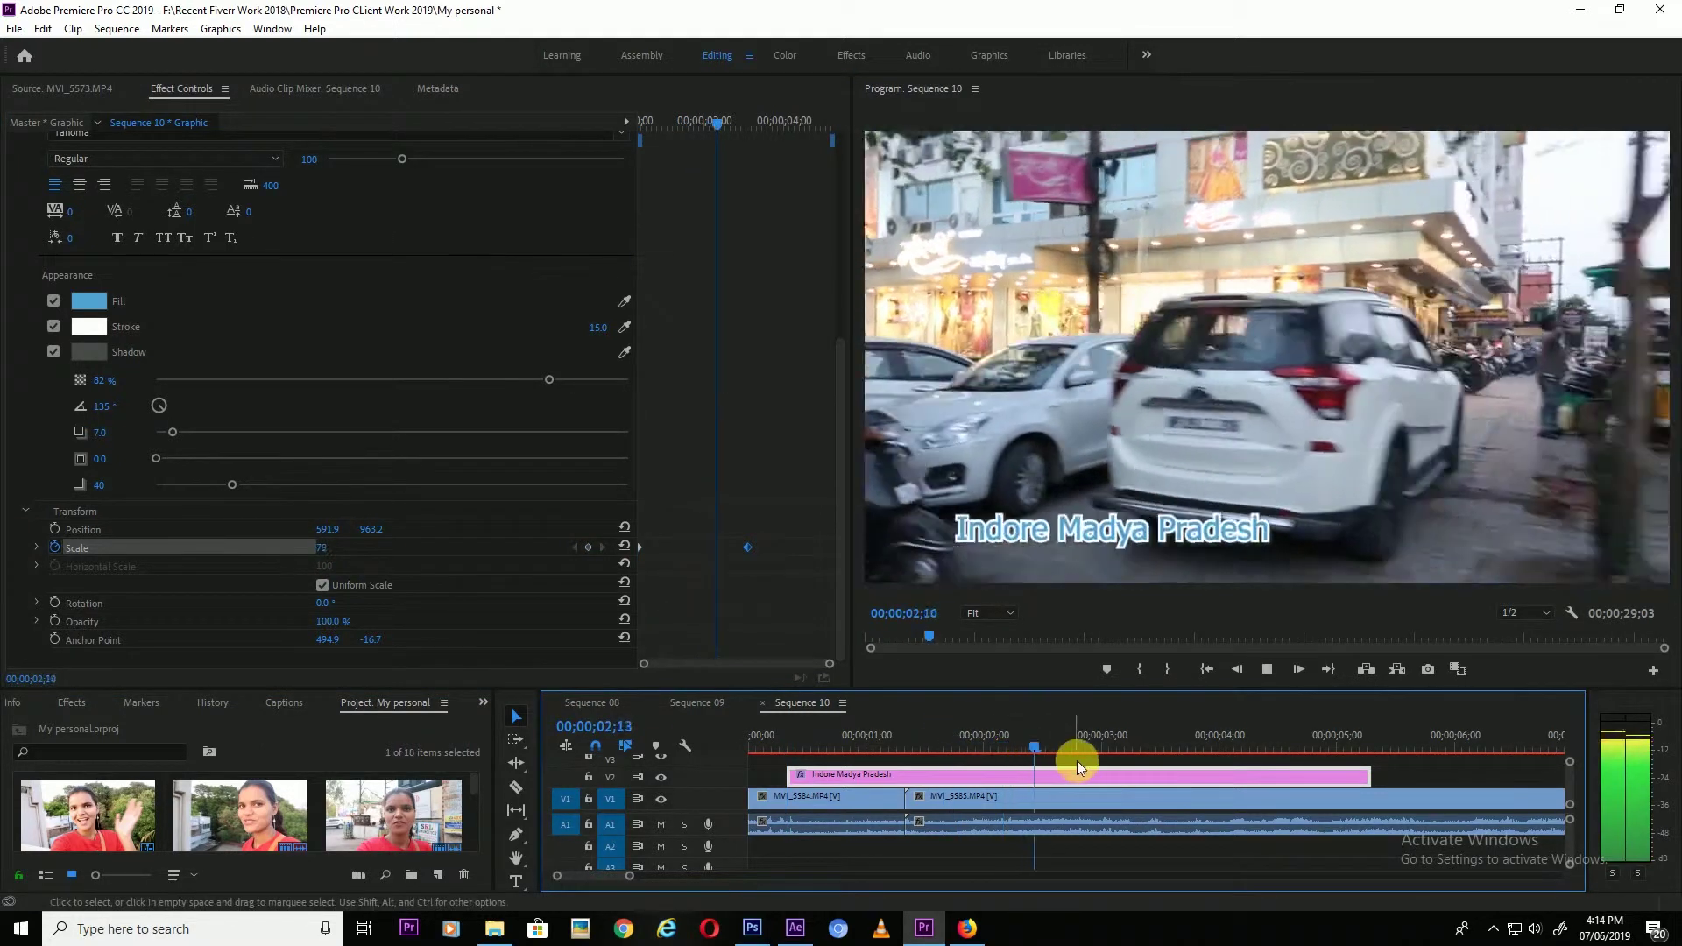
key("space")
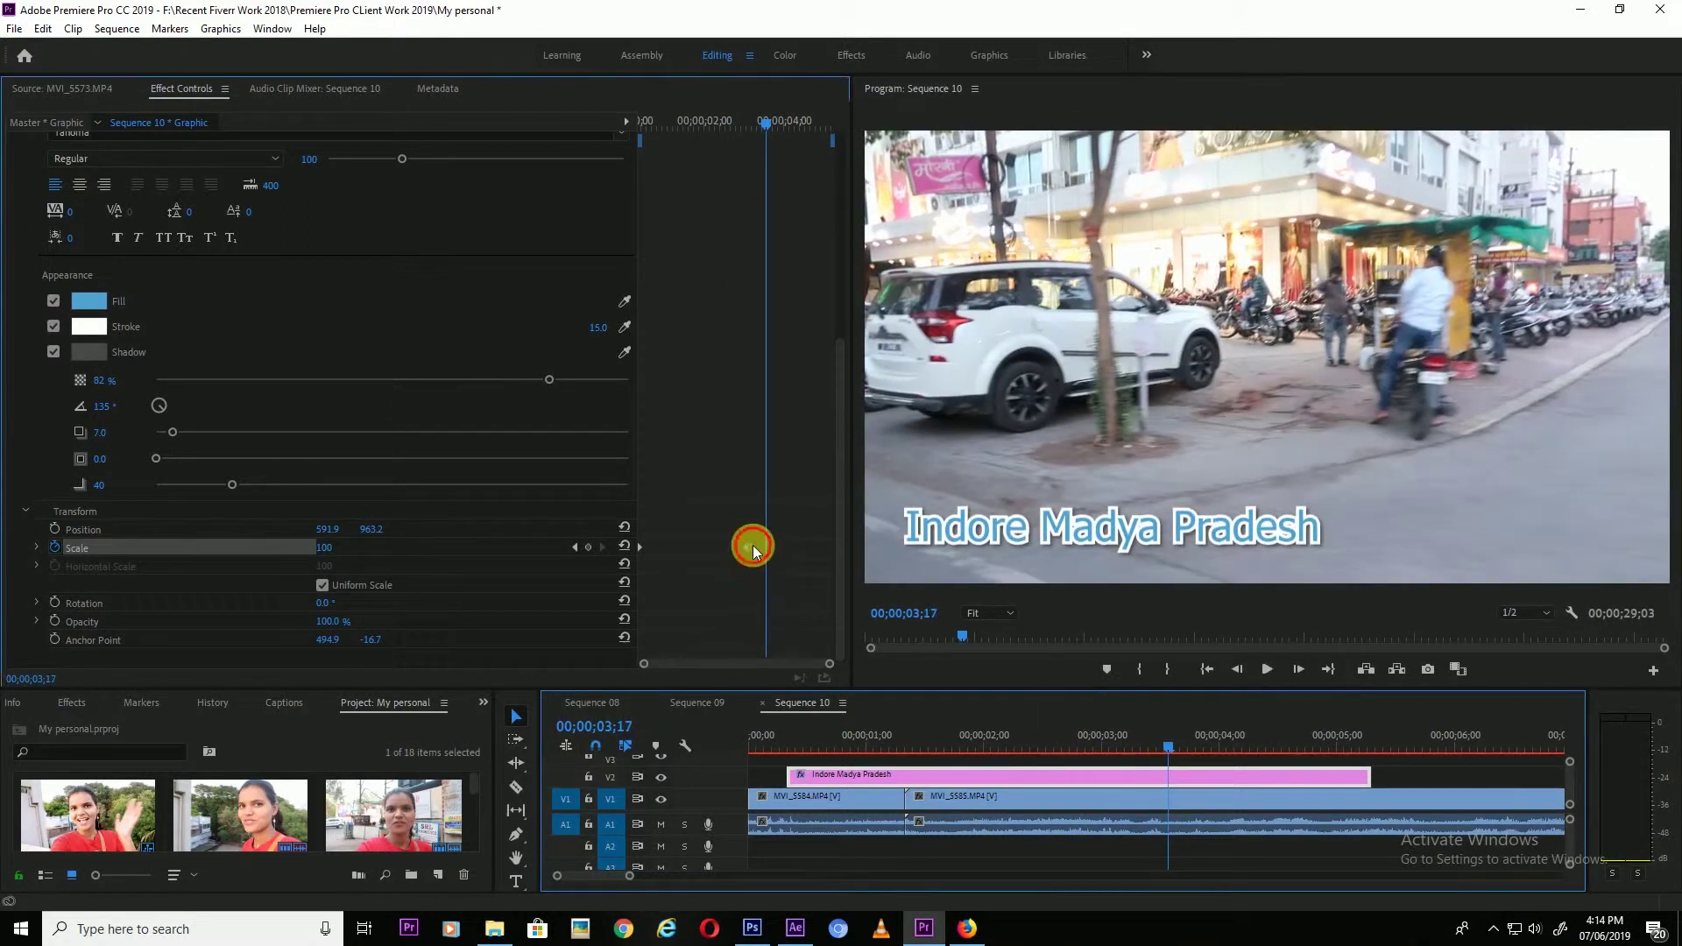
mouse_move(807, 738)
left_mouse_down()
mouse_move(790, 735)
mouse_move(972, 738)
mouse_move(807, 738)
left_mouse_up()
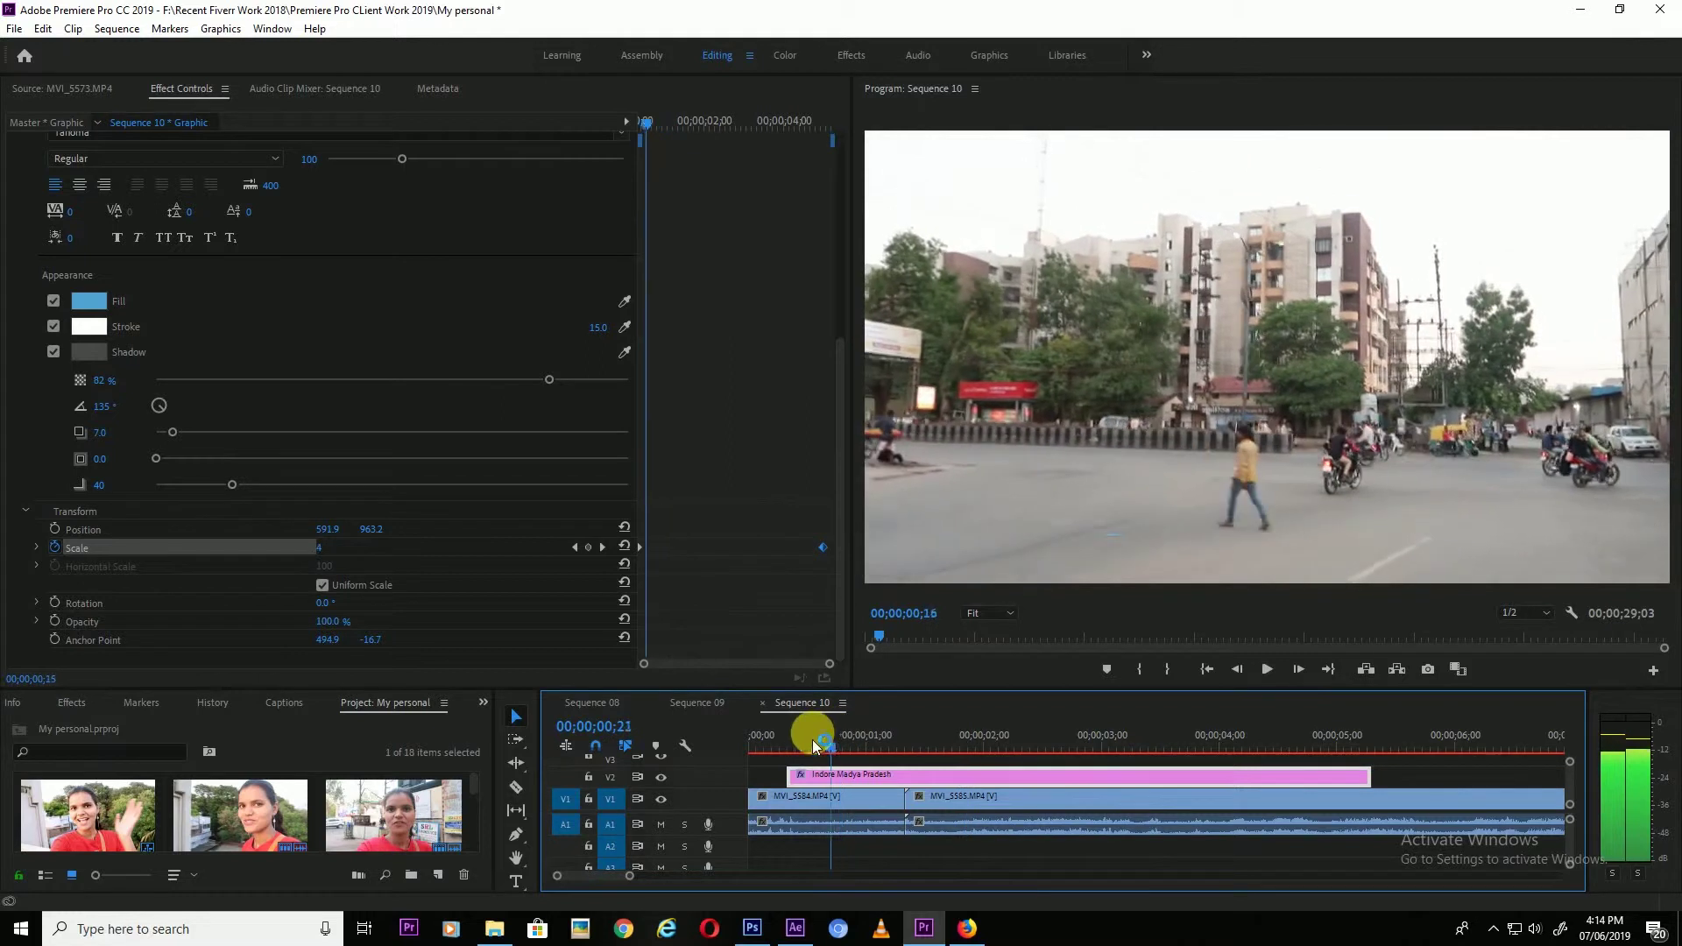
key("space")
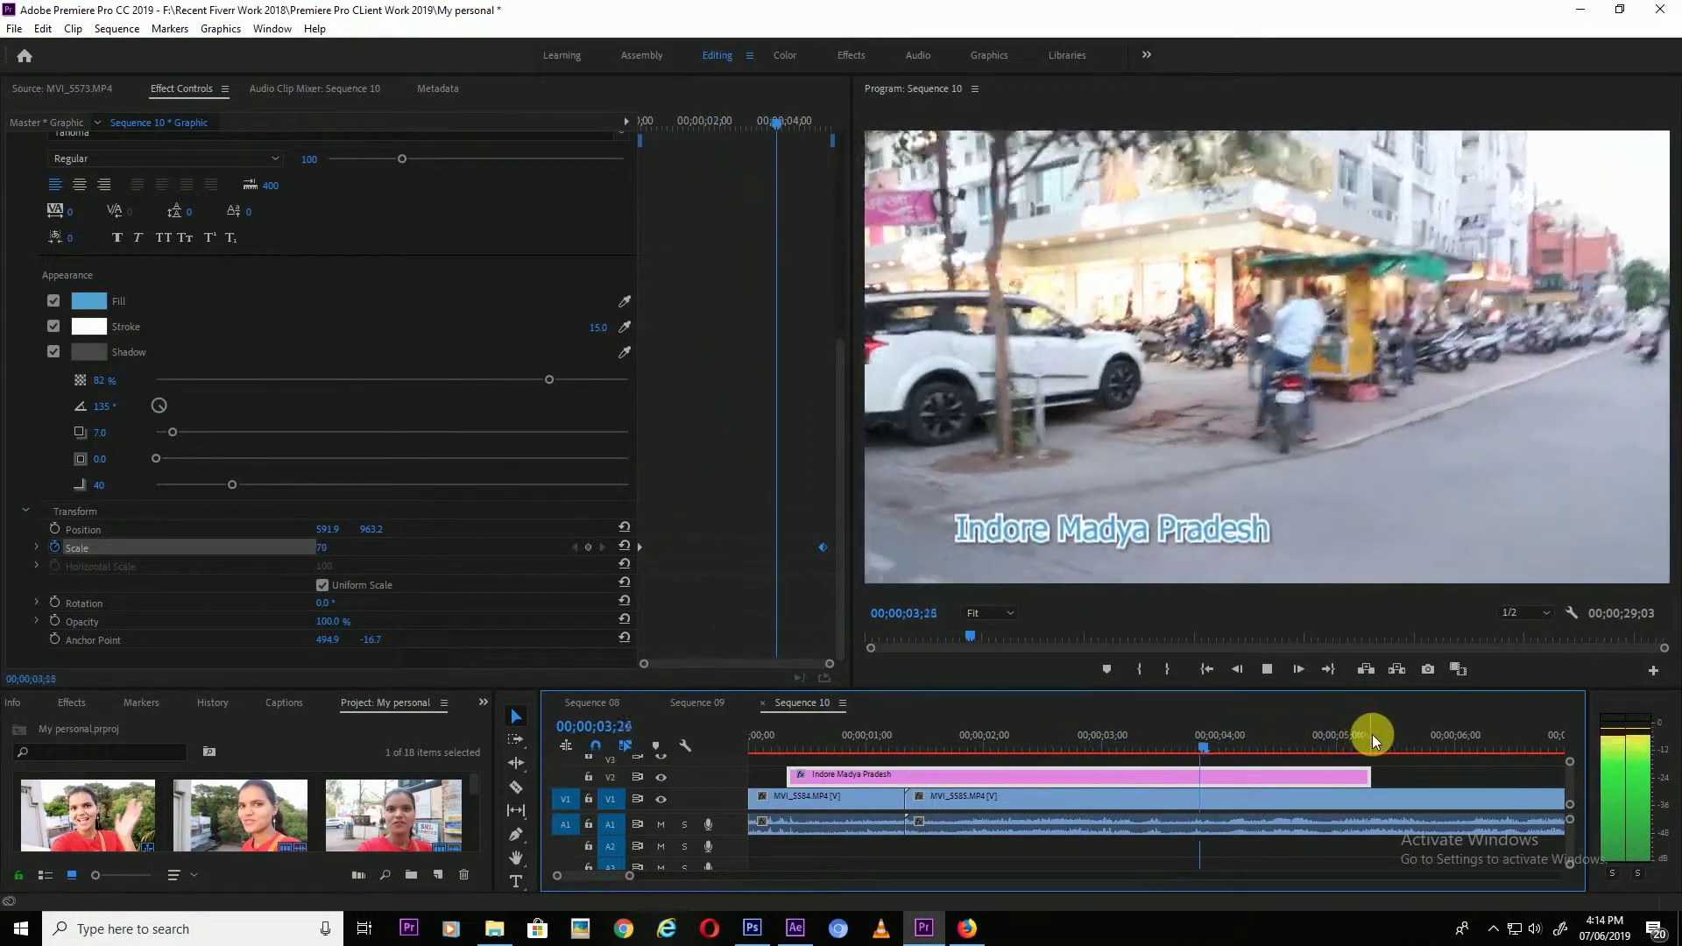
left_click(1295, 735)
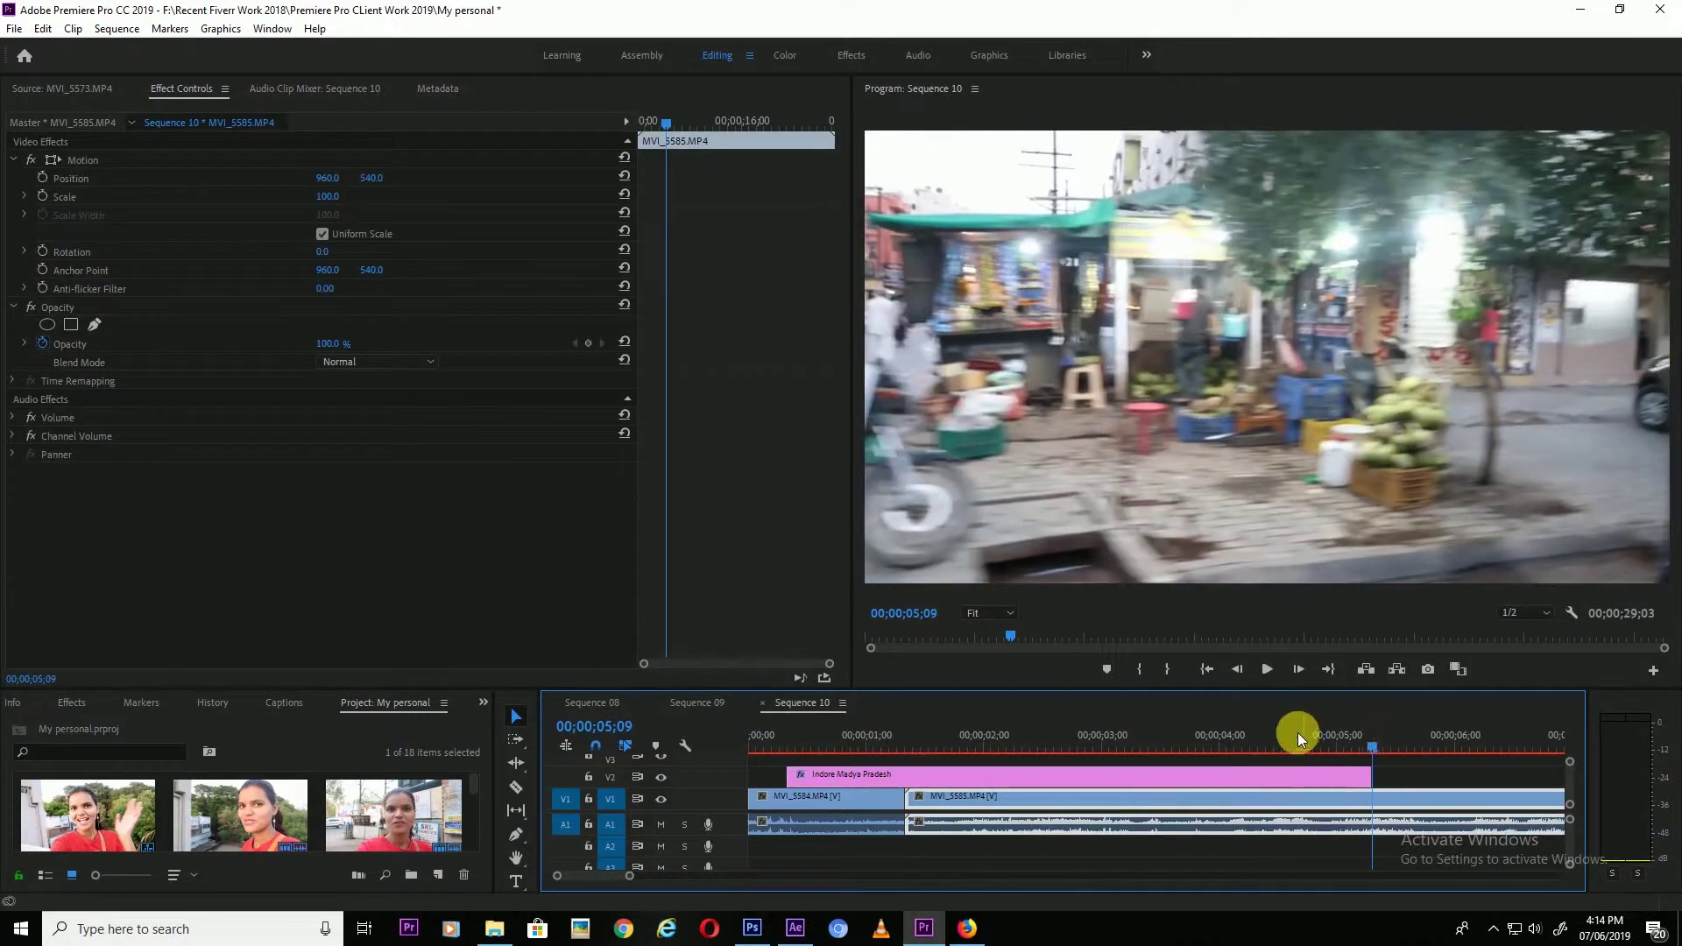
left_click_drag(1305, 736, 1218, 743)
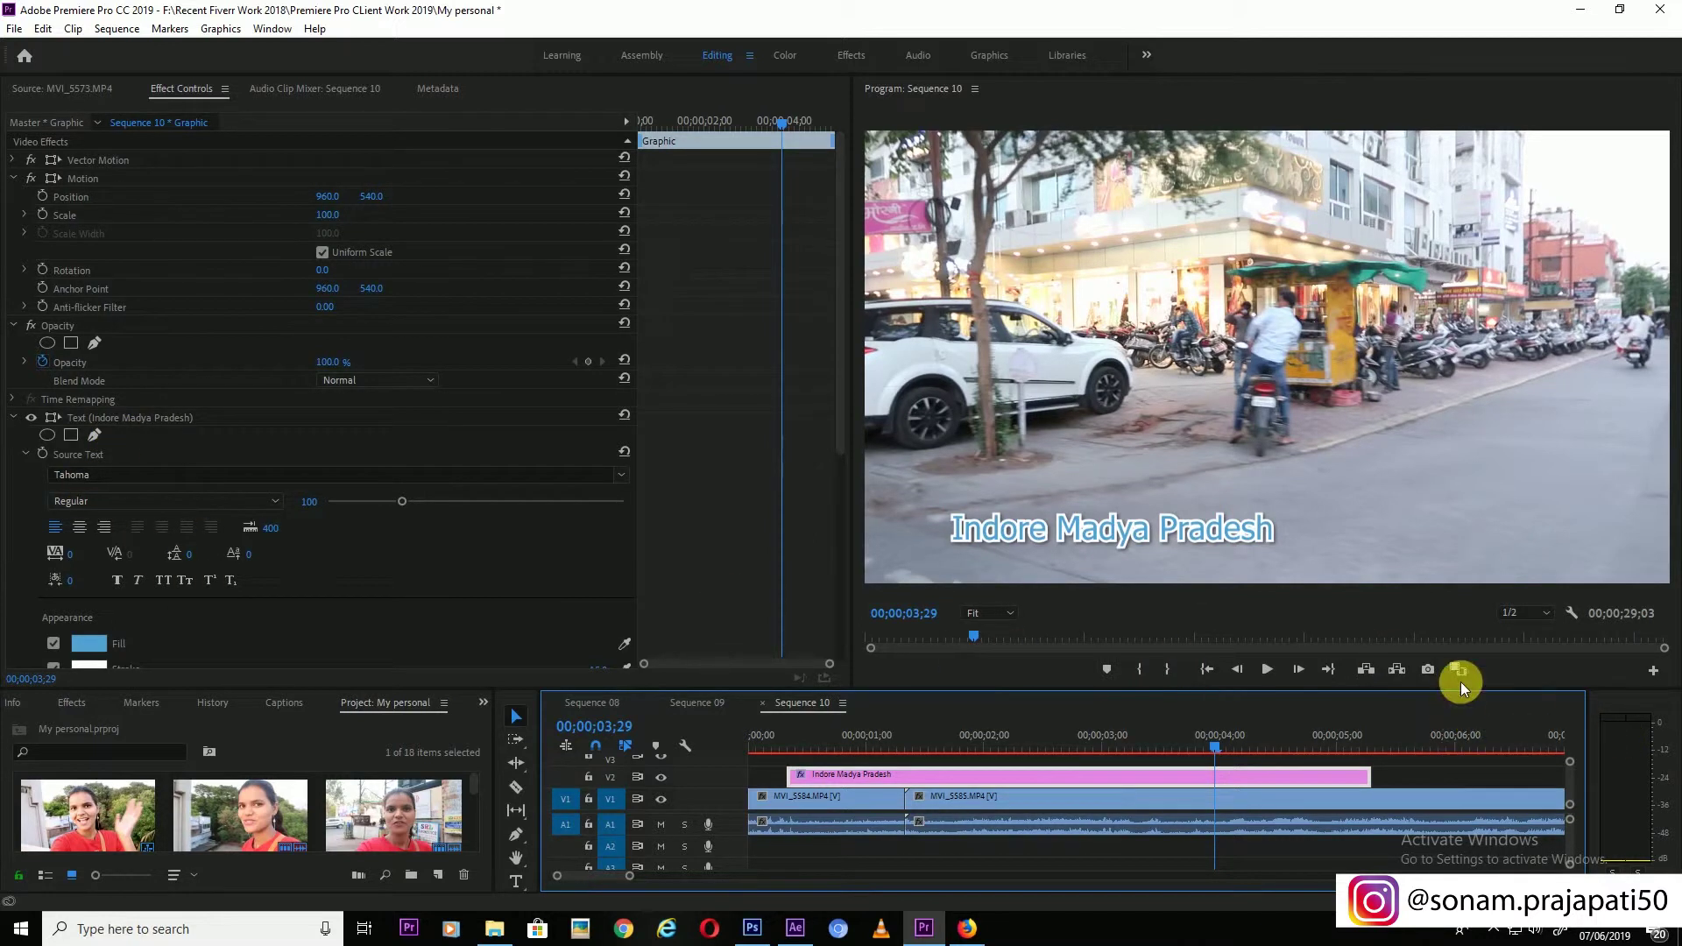
Step: Open the title's Fill colour picker, dismiss it, and review the black fill
left_click(93, 644)
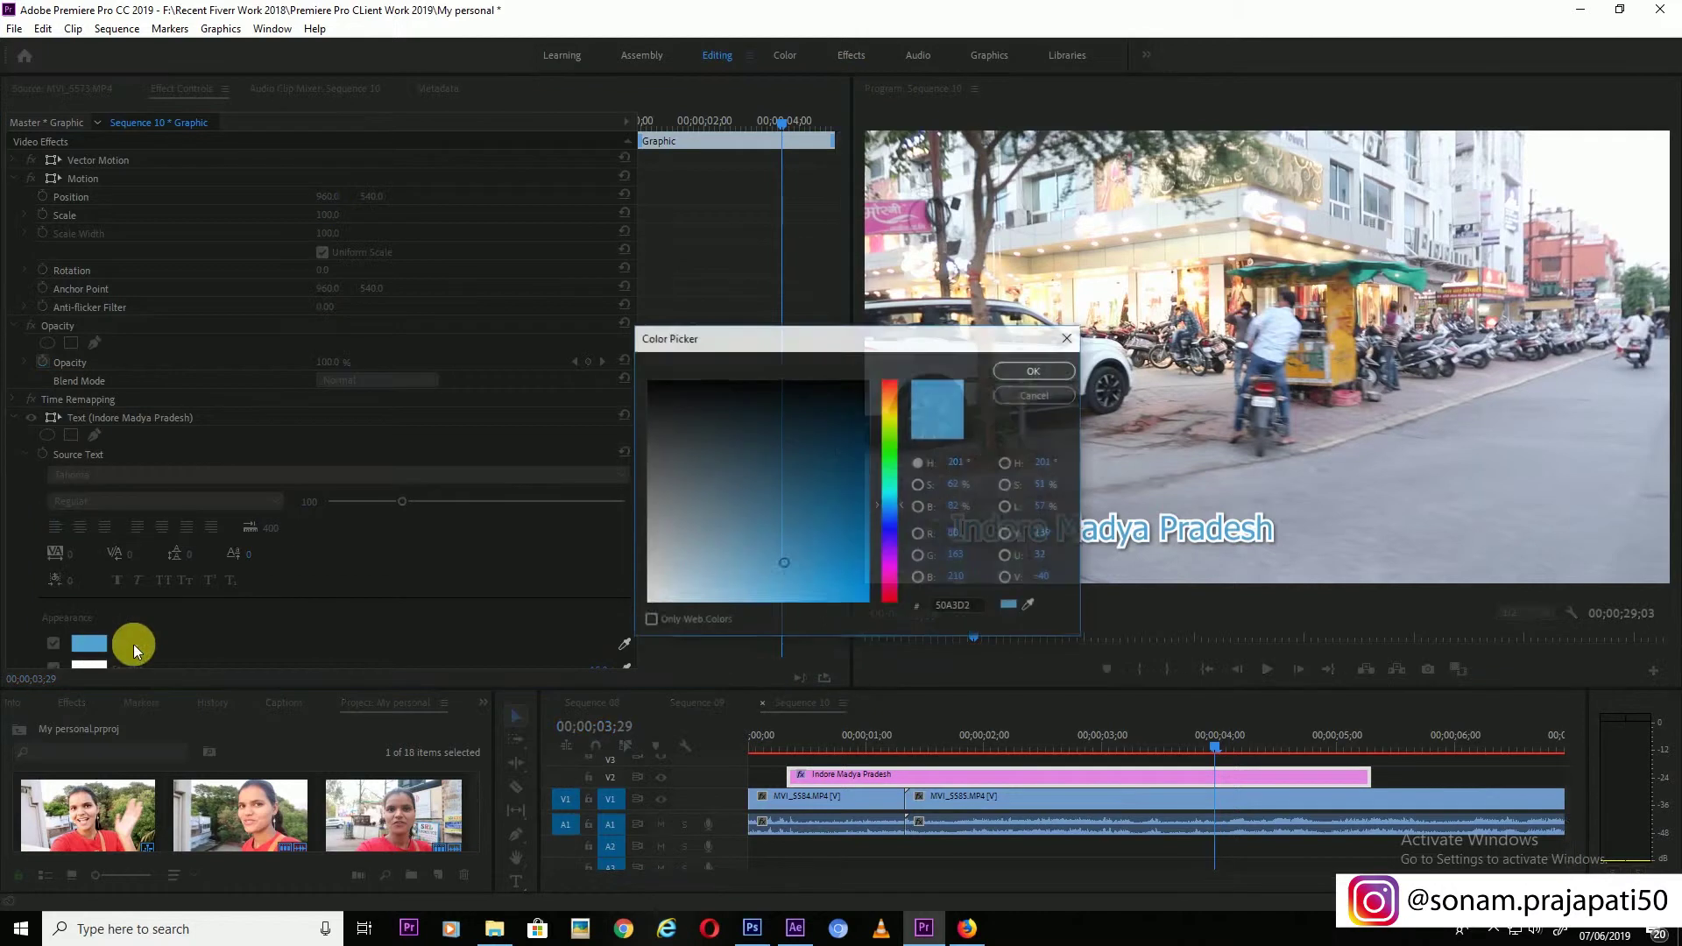
key("Escape")
left_click(984, 715)
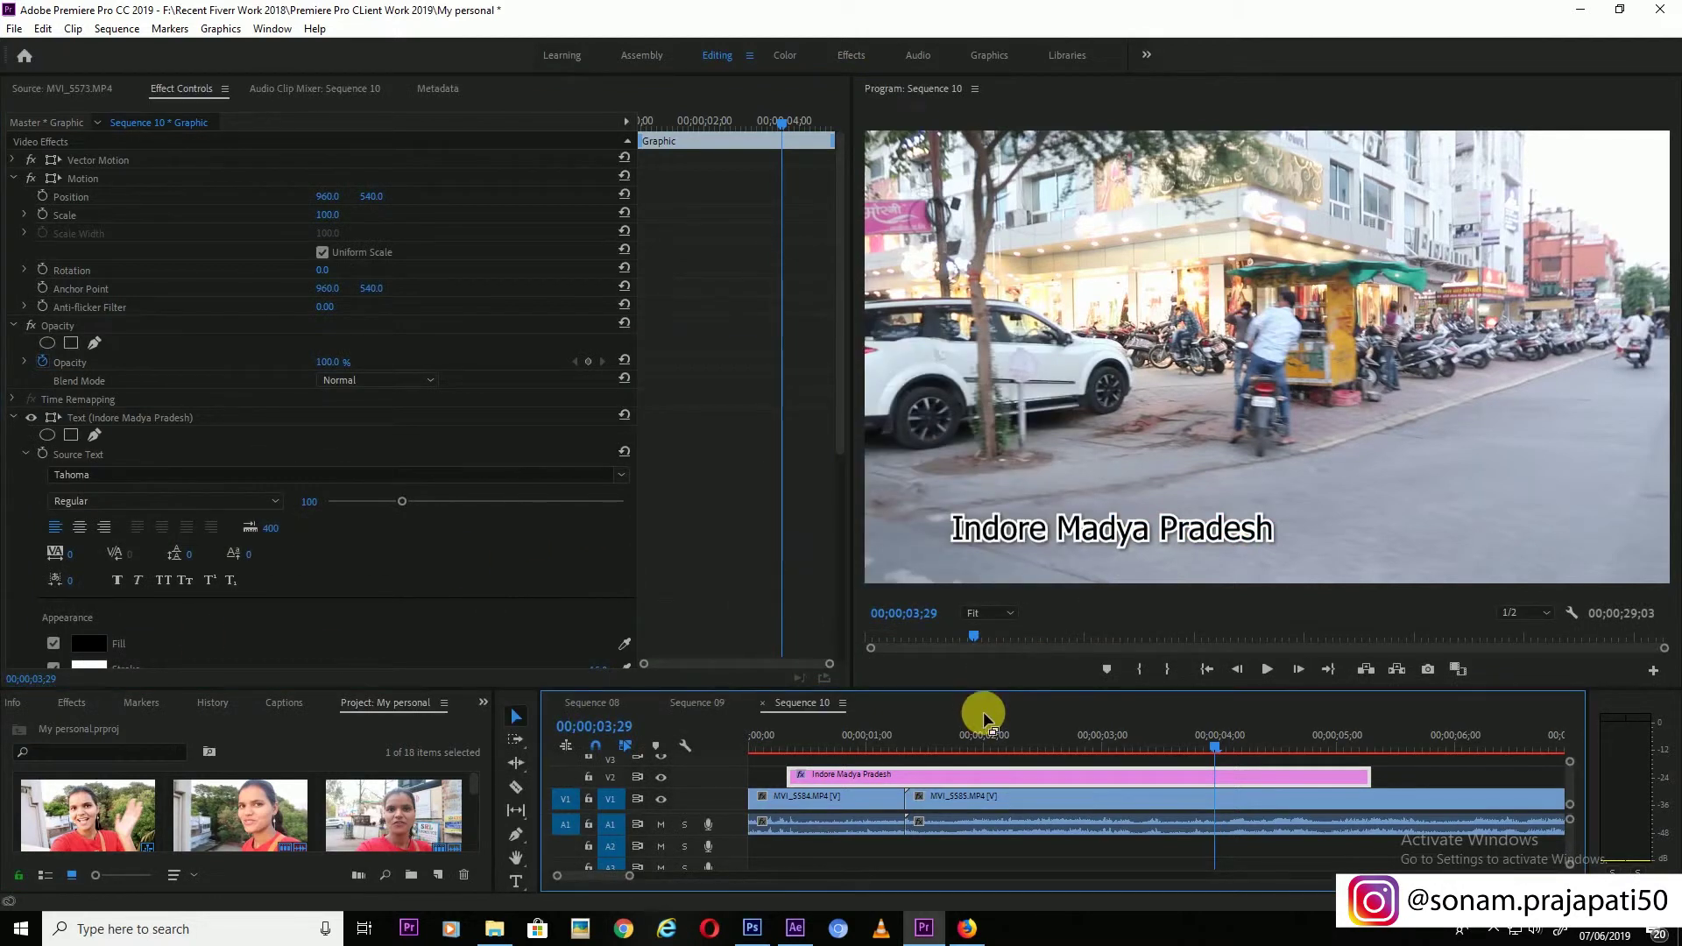